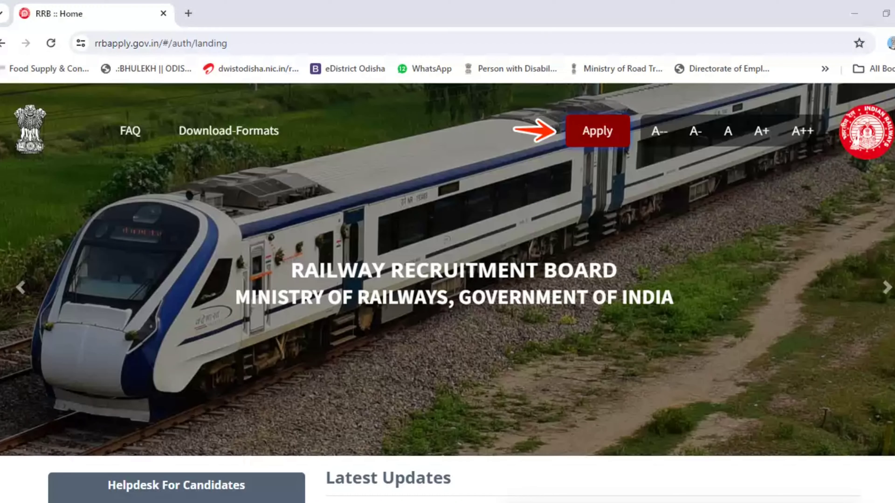
- Bring up the Create An Account and Already Have An Account? options on the RRB Apply home page
click(580, 136)
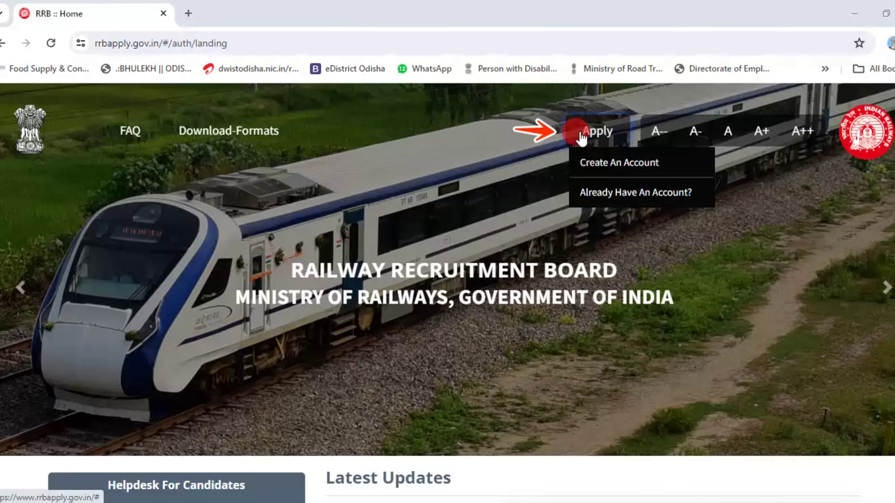
click(626, 169)
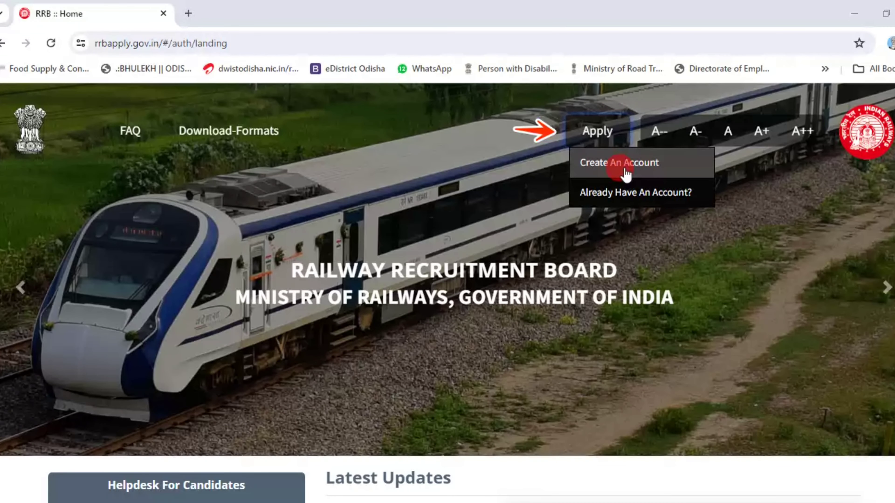
click(579, 166)
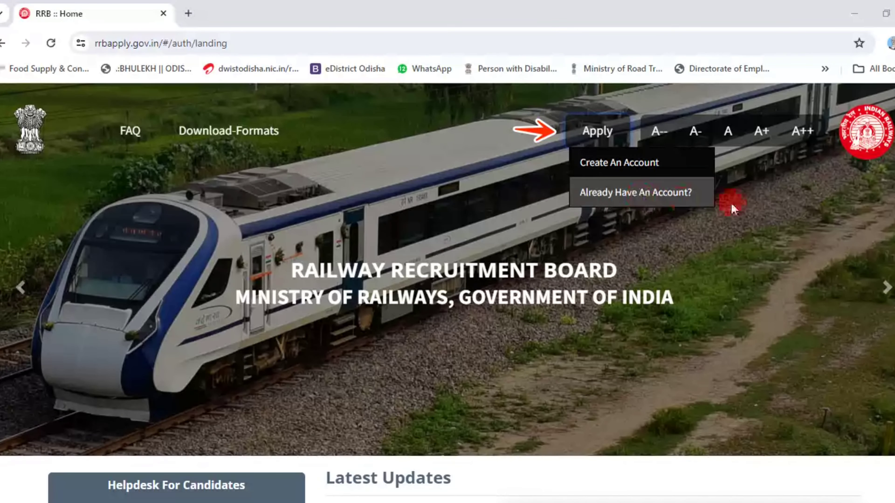
- Start a new account with nationality India and the name-change question answered No
mouse_move(597, 132)
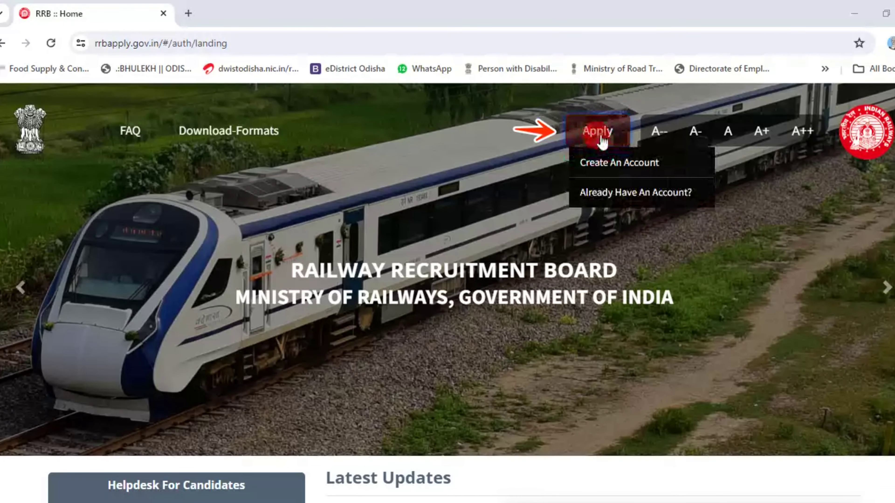
click(596, 160)
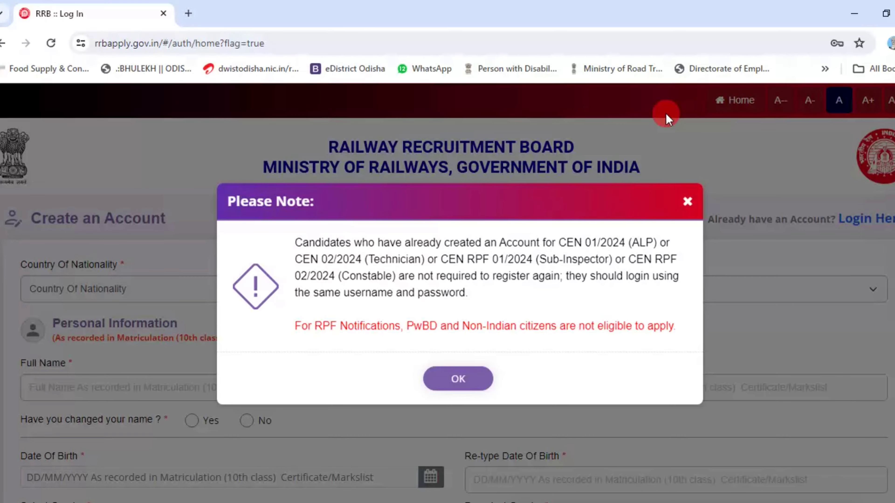
click(125, 291)
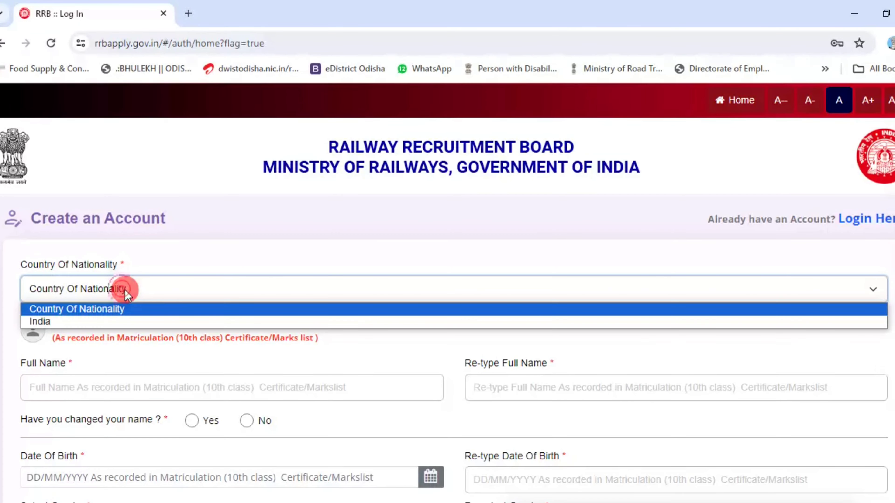
click(114, 324)
drag(455, 134, 892, 198)
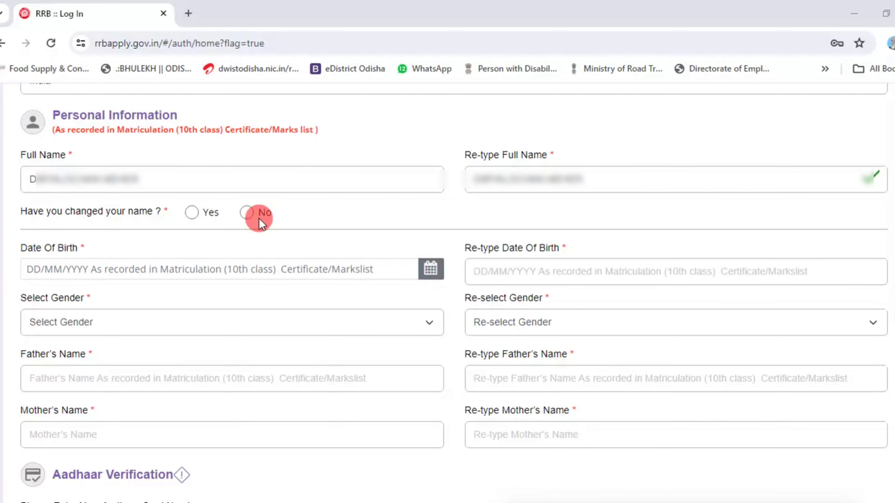
click(192, 212)
click(458, 370)
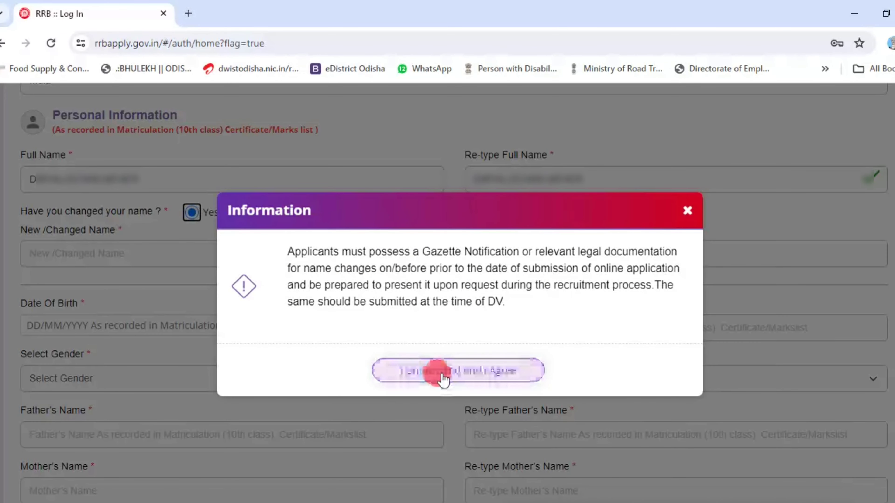
click(246, 212)
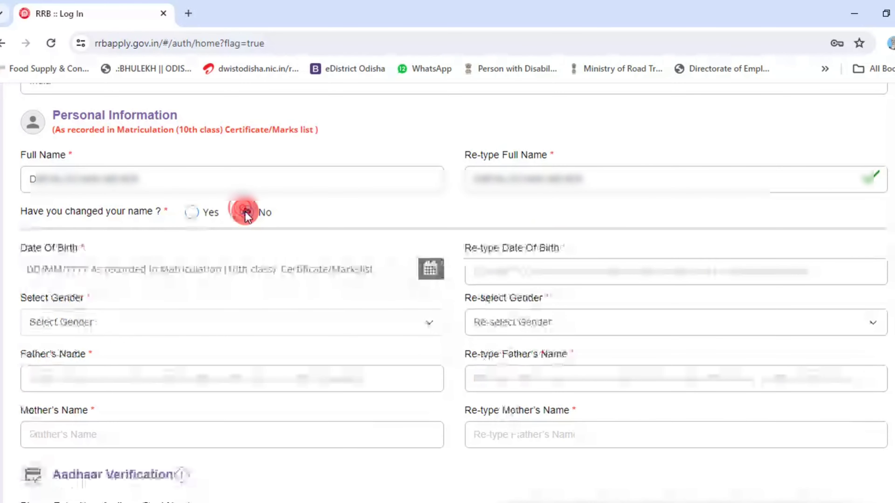
click(621, 279)
text(17/01/1999)
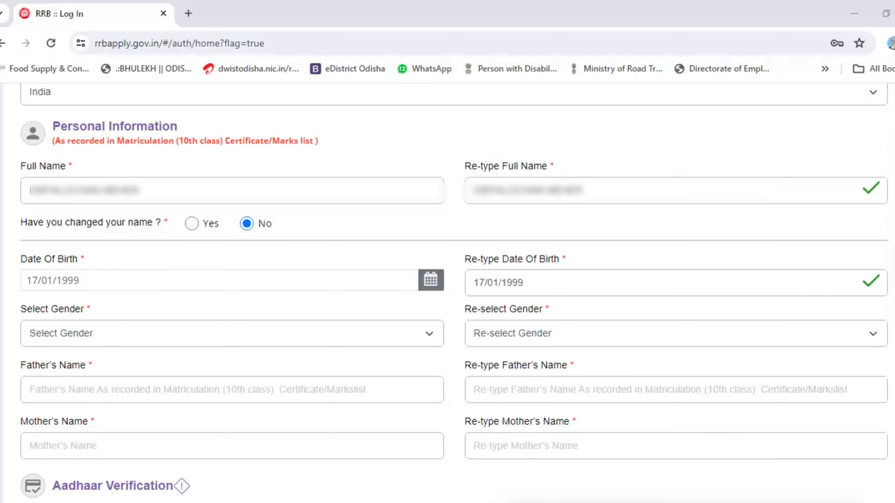
click(136, 329)
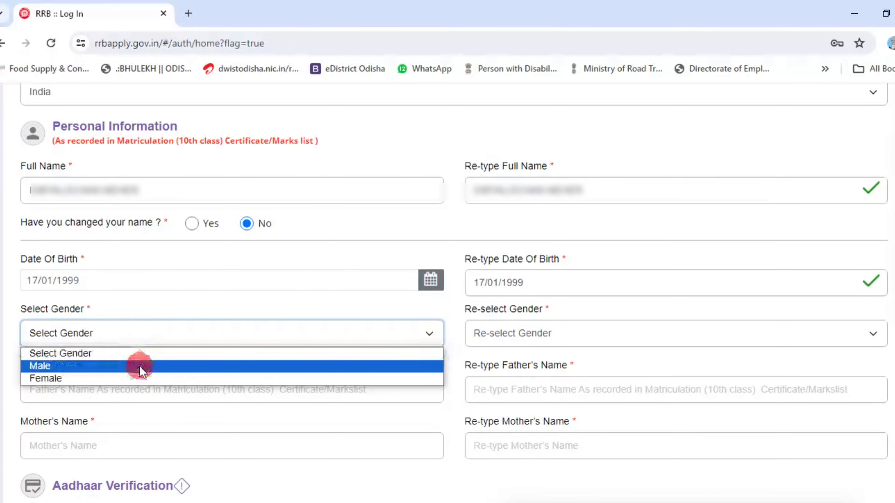
click(107, 364)
click(580, 323)
click(567, 365)
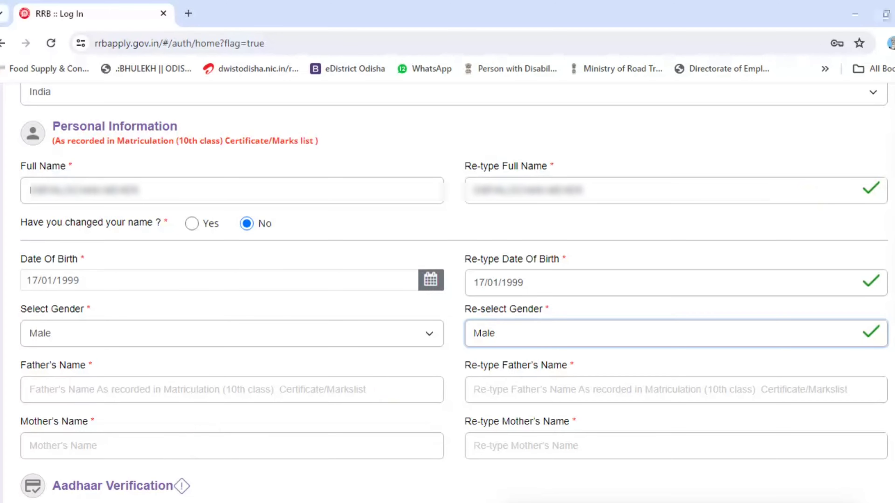
drag(7, 359, 893, 409)
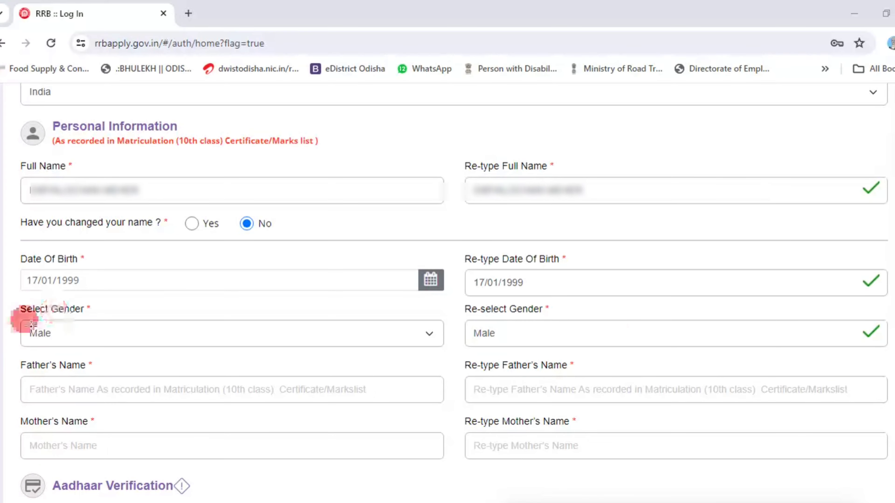
mouse_move(13, 410)
mouse_down()
mouse_move(369, 480)
mouse_move(855, 450)
mouse_move(893, 473)
mouse_up()
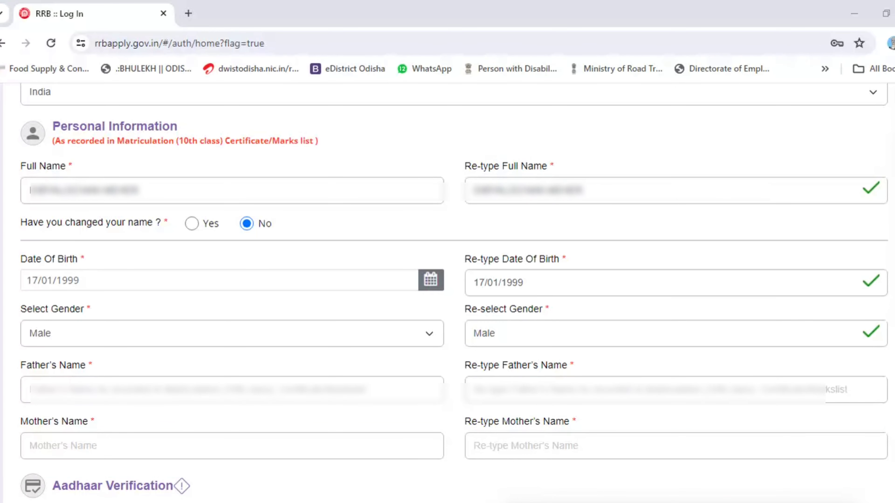
- Enter the Aadhaar number and bring up the Aadhaar Verification comparison dialog
scroll(255, 105, down, 6)
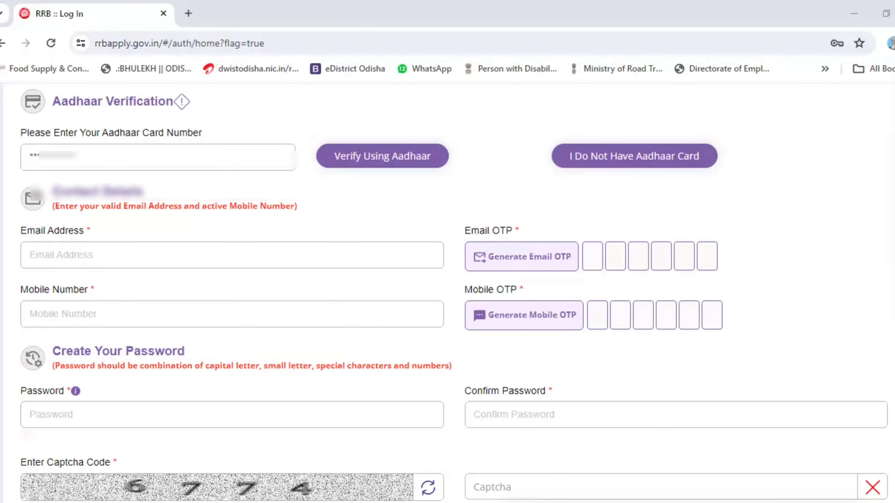
click(380, 162)
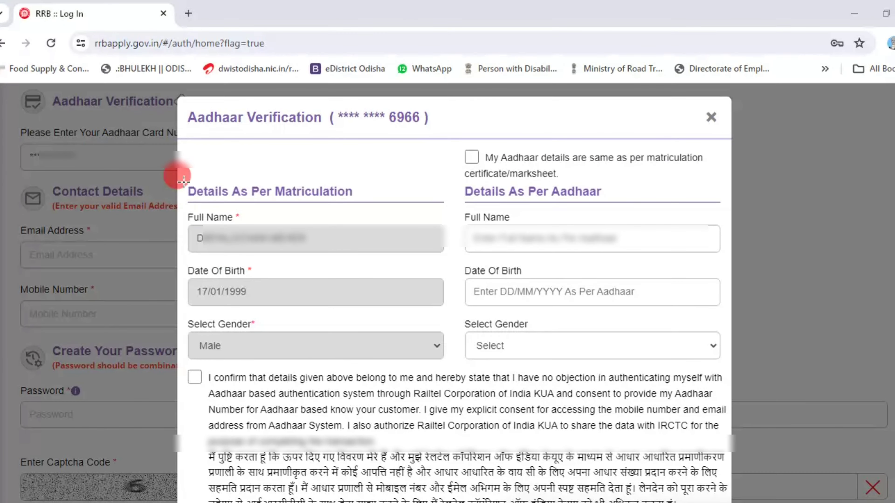
- Confirm Aadhaar details match matriculation, give authentication consent, and submit for verification
mouse_move(183, 181)
mouse_down()
mouse_move(203, 316)
mouse_move(339, 368)
mouse_move(456, 363)
mouse_up()
drag(457, 147, 714, 182)
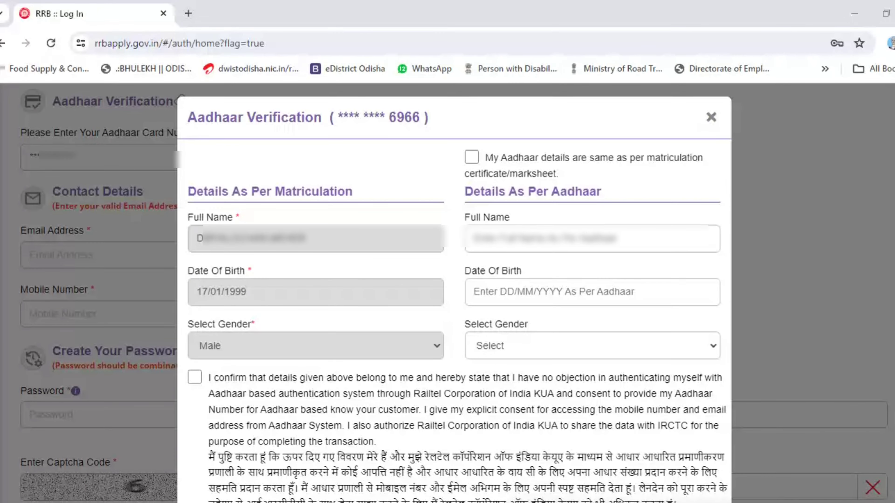
click(472, 157)
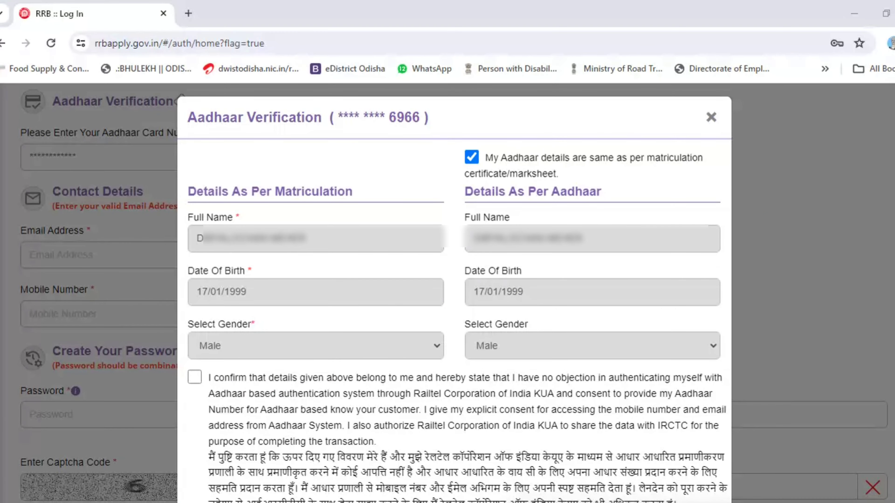
click(194, 377)
key(Tab)
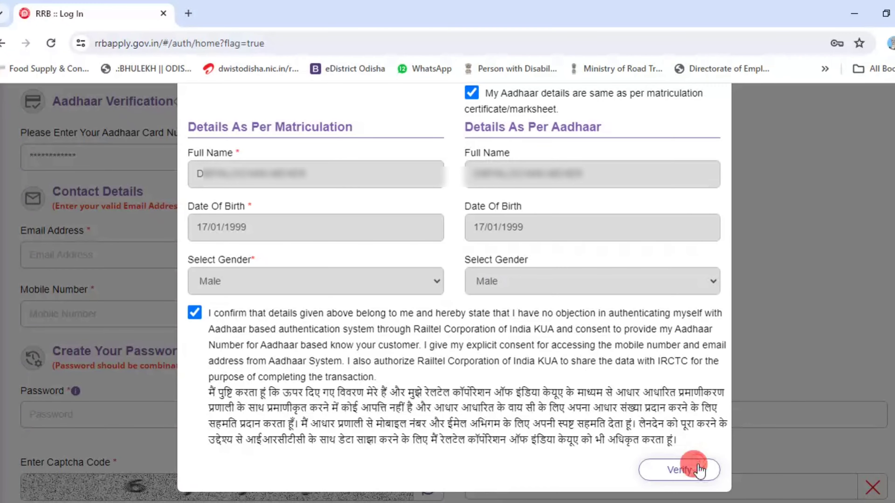
click(687, 468)
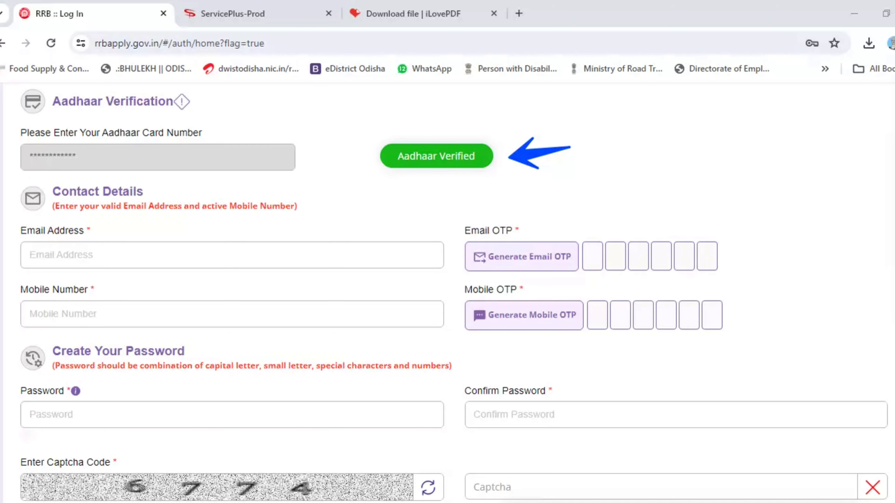
- Fill in the e-mail address and mobile number with their one-time codes
scroll(266, 158, down, 3)
click(267, 159)
text(la)
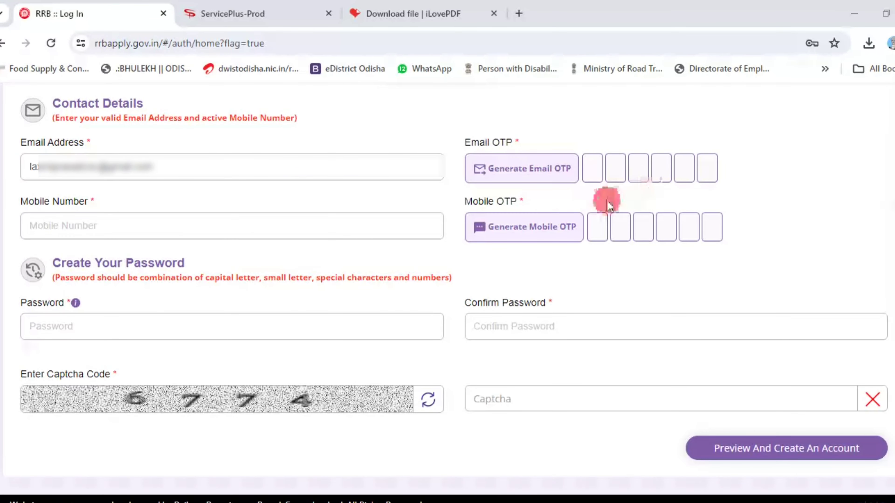
click(532, 176)
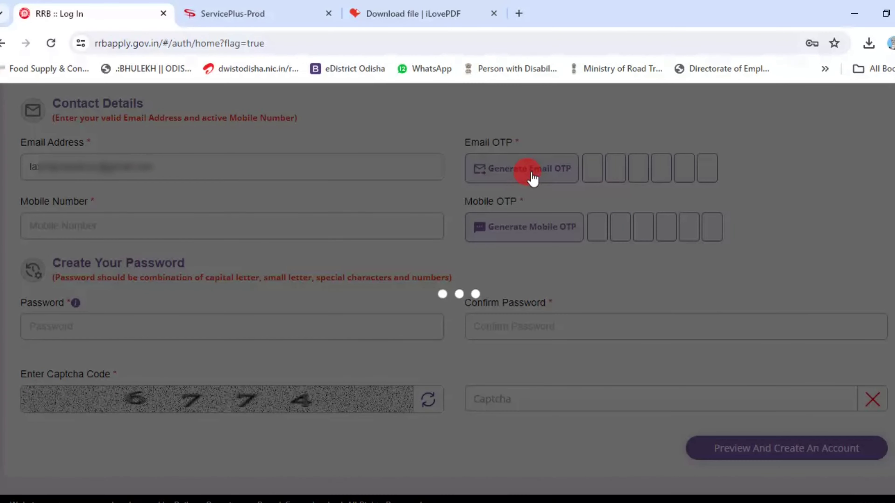
click(815, 183)
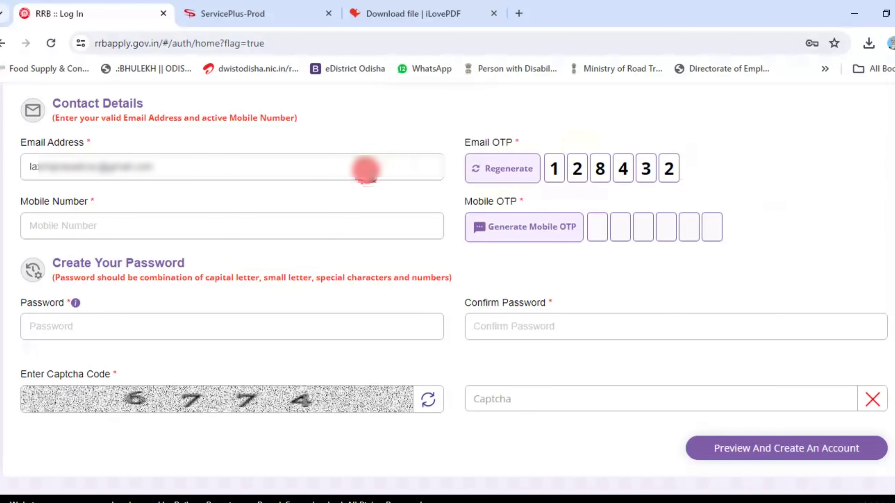
click(370, 219)
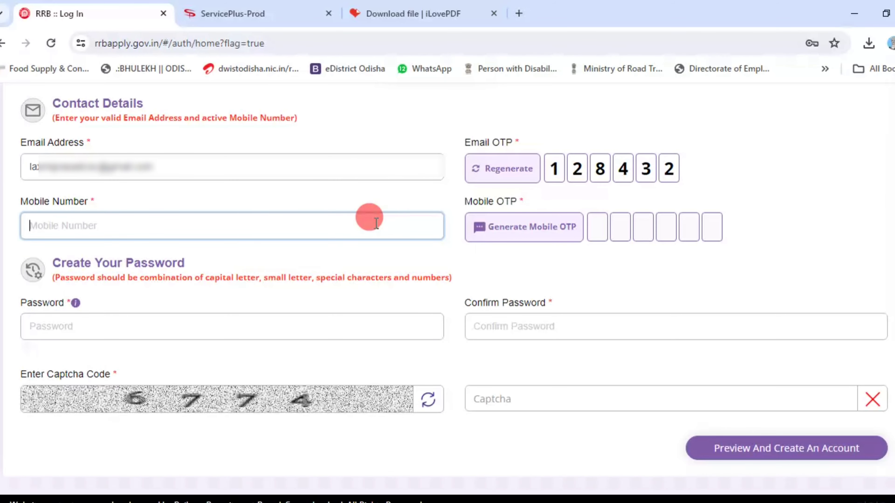
text(85)
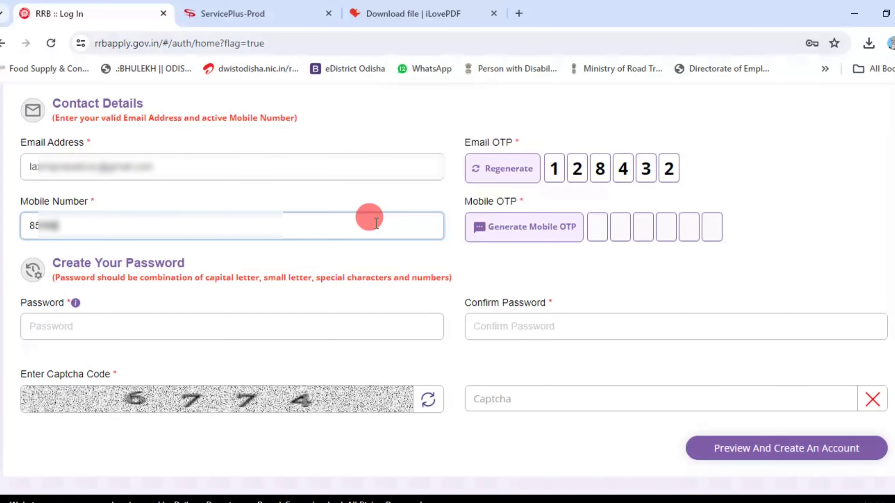
click(515, 241)
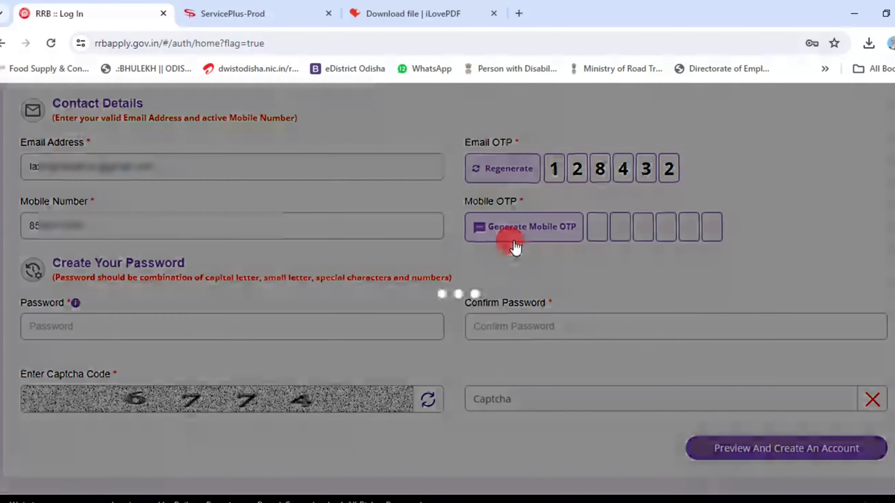
- Set the account password and retype it in Confirm Password
click(371, 342)
text(E)
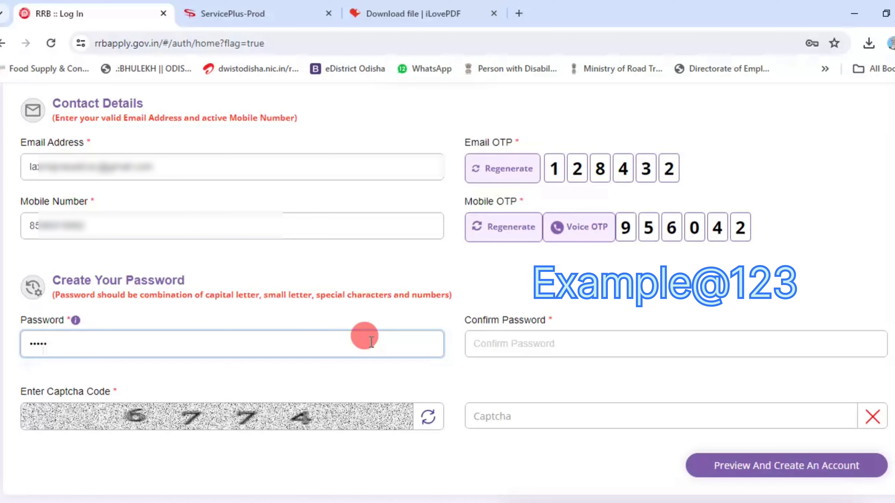
key(Tab)
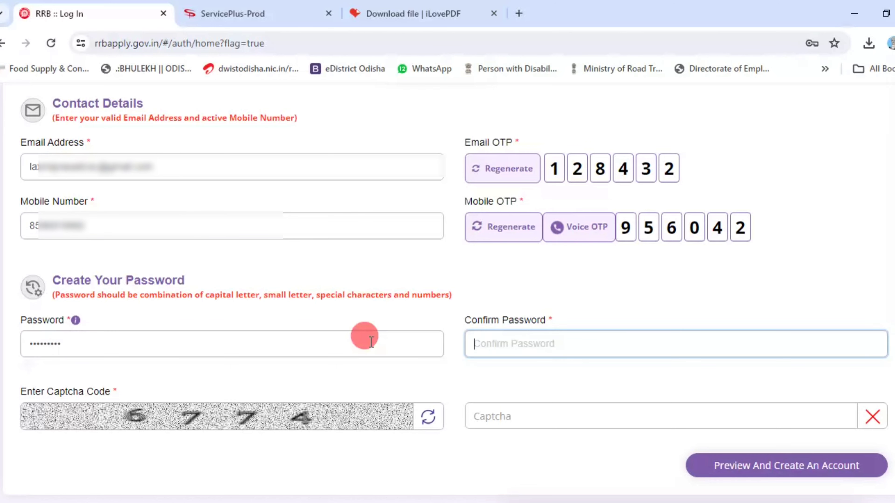
text(E)
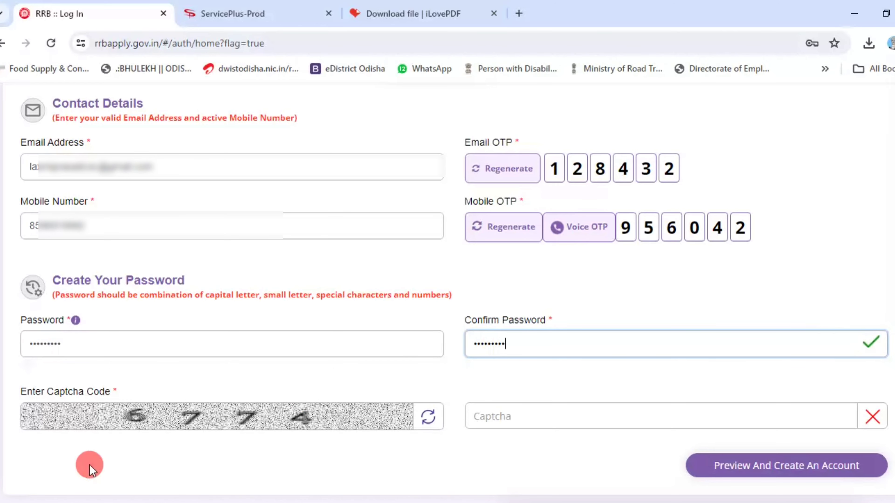
- Enter captcha 6774 and review the account details preview
click(634, 416)
text(6774)
click(833, 466)
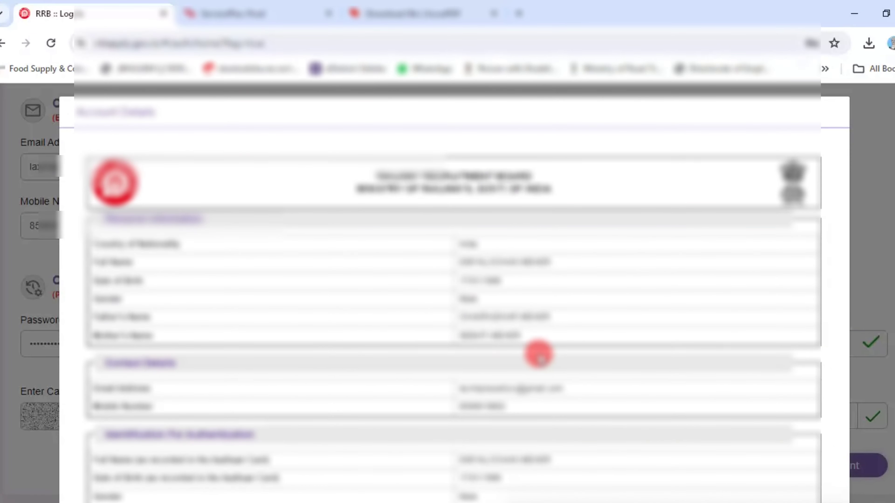
scroll(544, 360, down, 4)
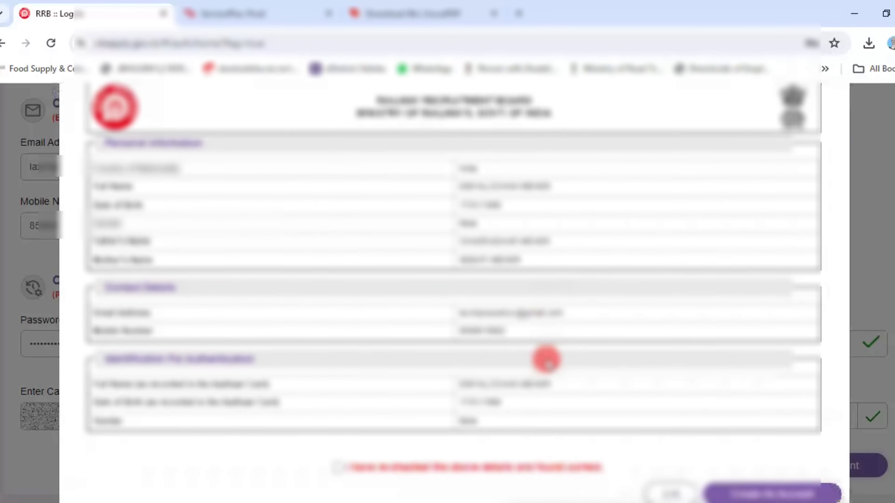
scroll(540, 353, up, 4)
scroll(541, 354, down, 3)
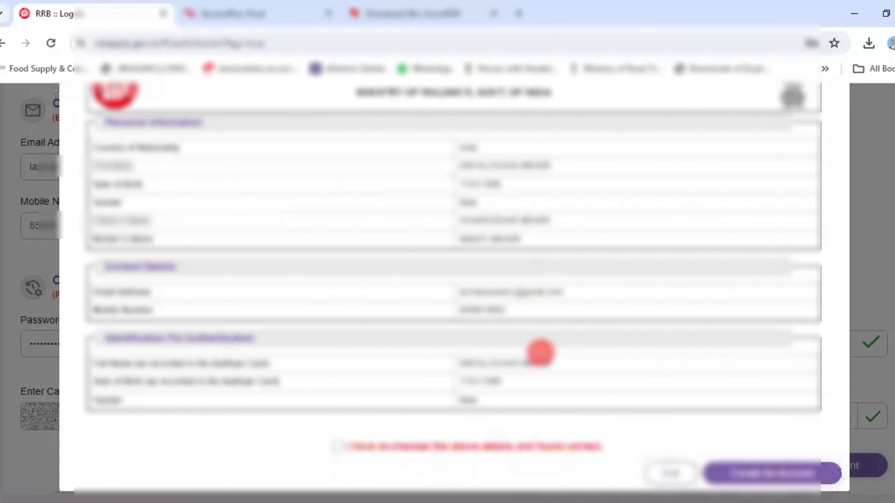
scroll(440, 397, up, 4)
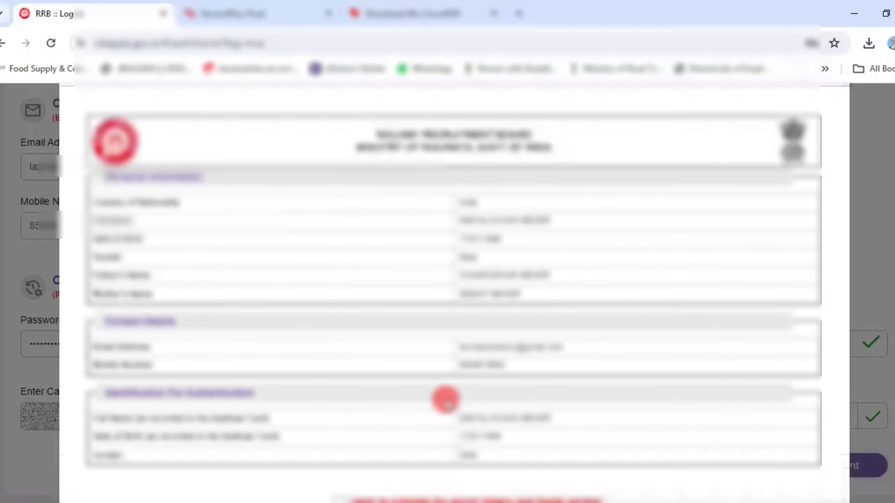
scroll(444, 397, down, 4)
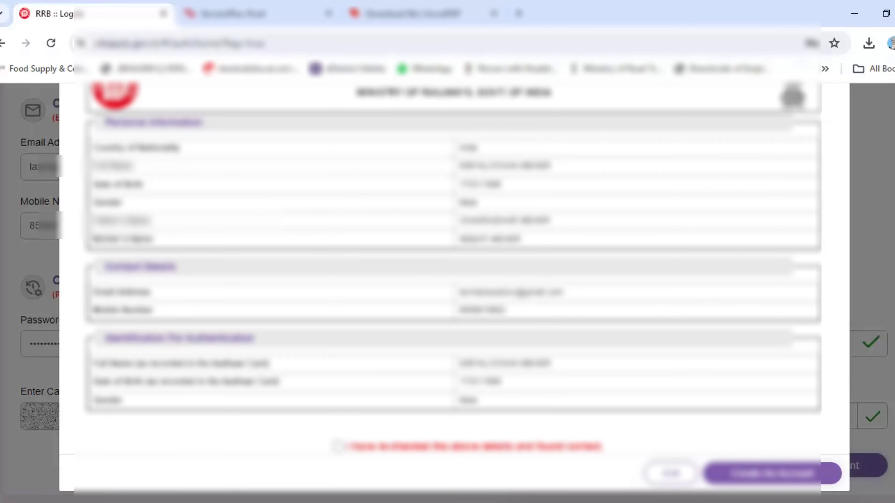
- Declare the details re-checked, create the account and proceed to the sign-in page
click(338, 447)
click(783, 480)
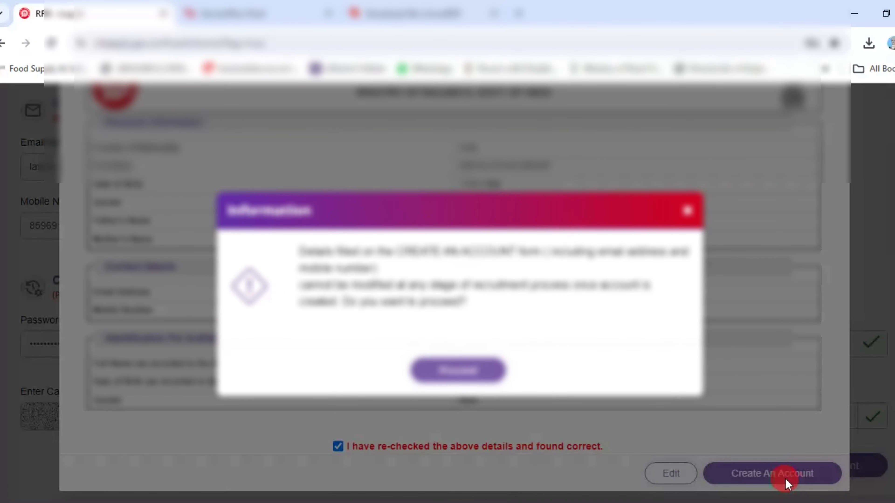
click(483, 377)
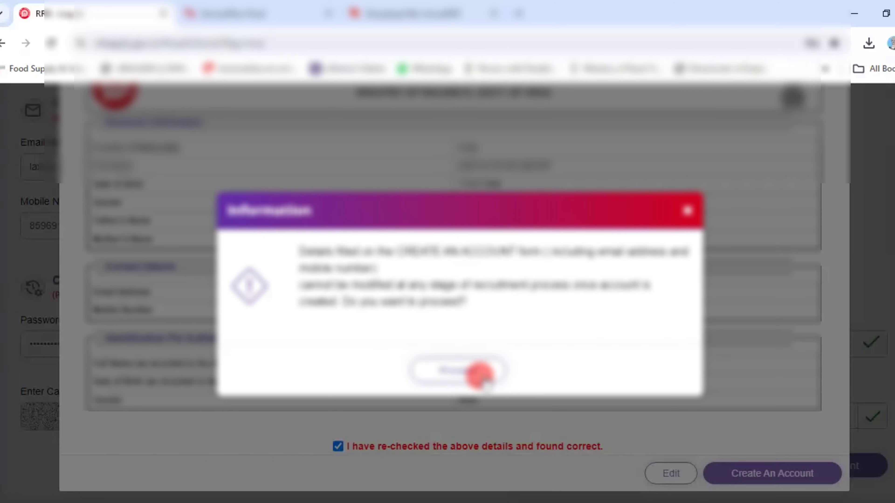
click(520, 280)
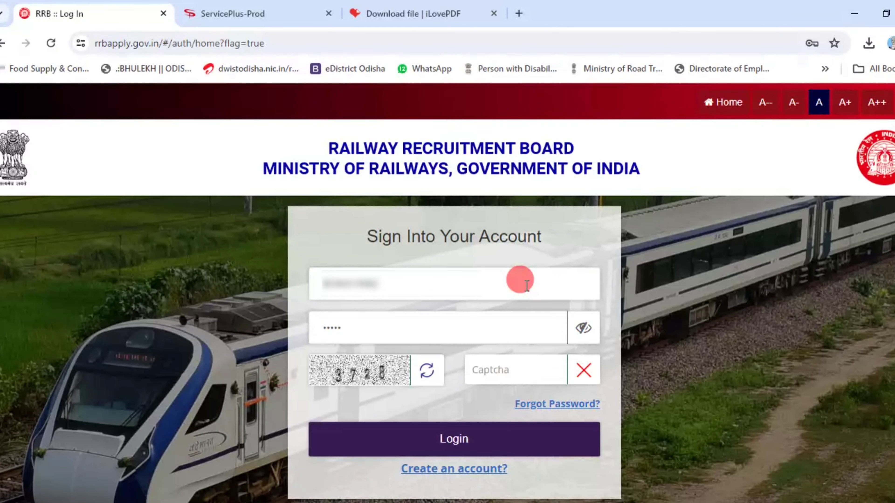
- Sign in with captcha 3728 and scroll the dashboard to the RPF application notices
click(534, 375)
text(3728)
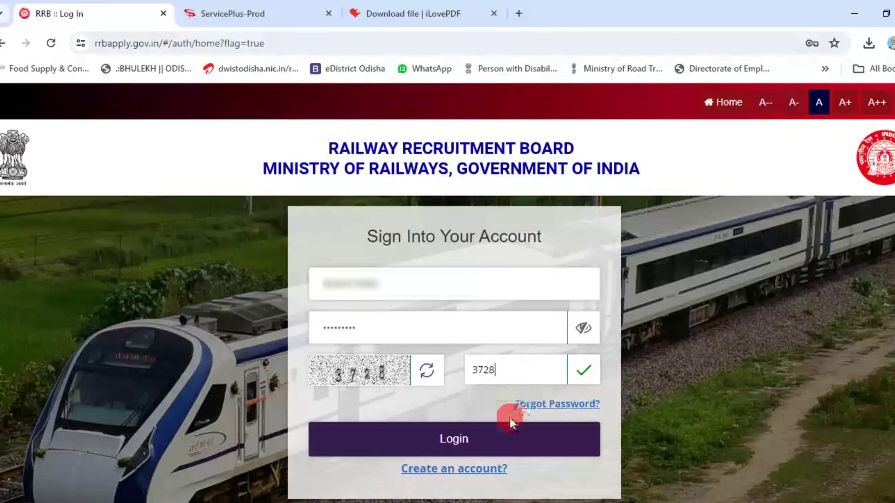
click(504, 445)
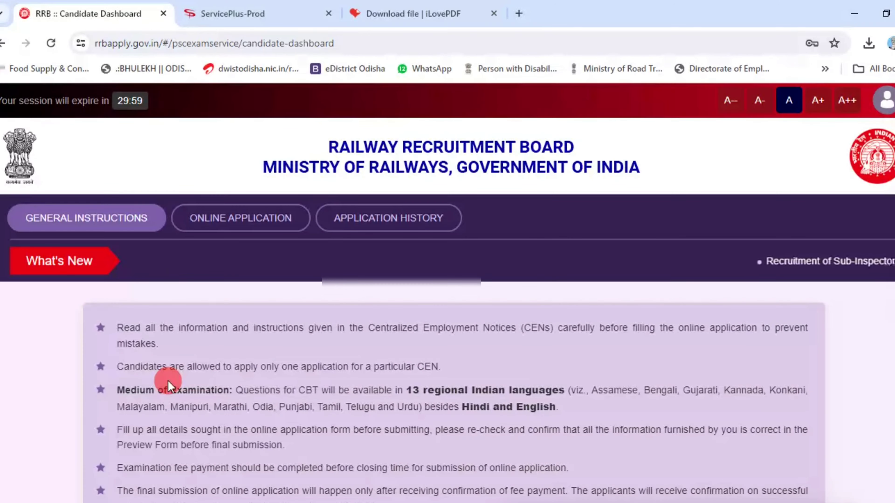
scroll(170, 380, down, 2)
scroll(166, 350, down, 2)
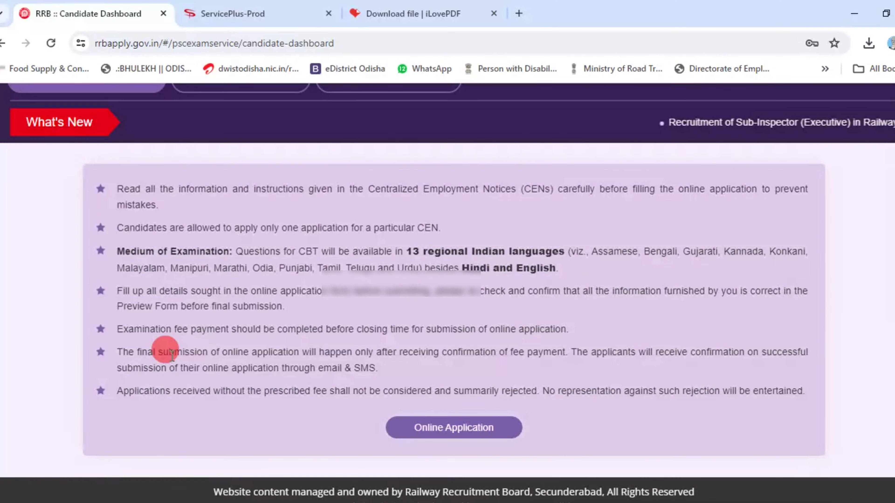
scroll(171, 357, up, 4)
scroll(171, 357, down, 4)
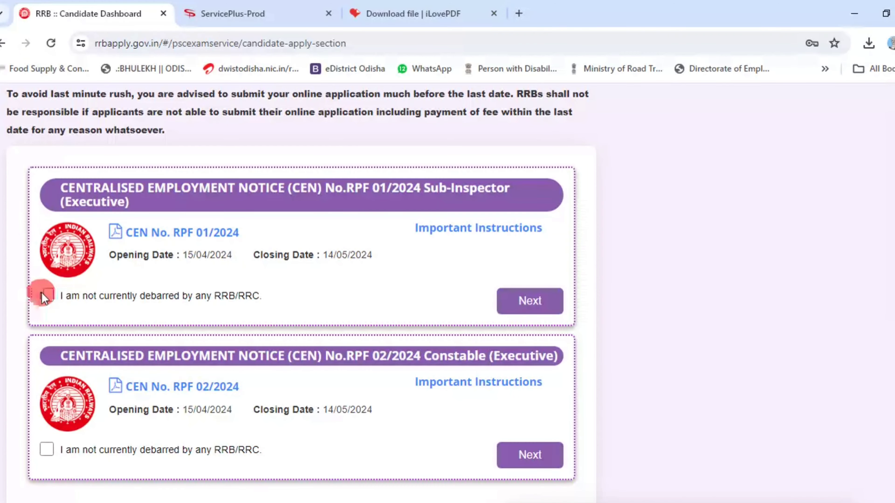
- Declare not debarred for CEN RPF 02/2024 Constable and continue to its Personal Details
click(46, 296)
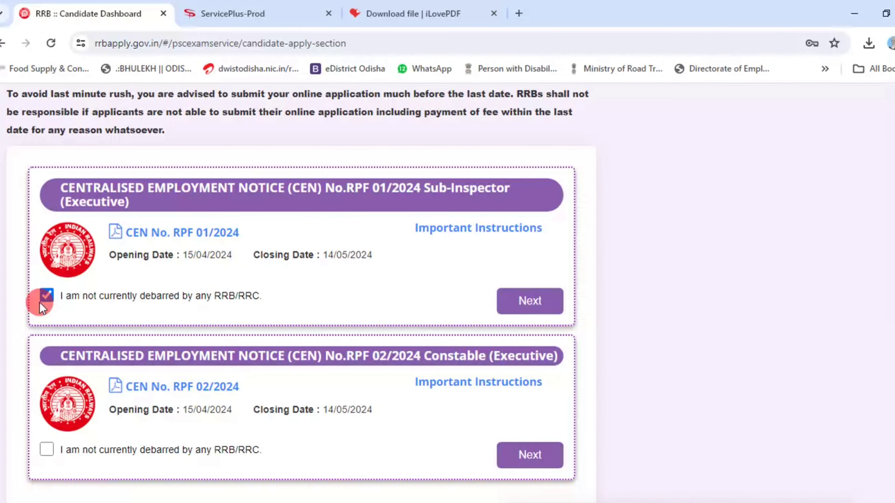
click(45, 448)
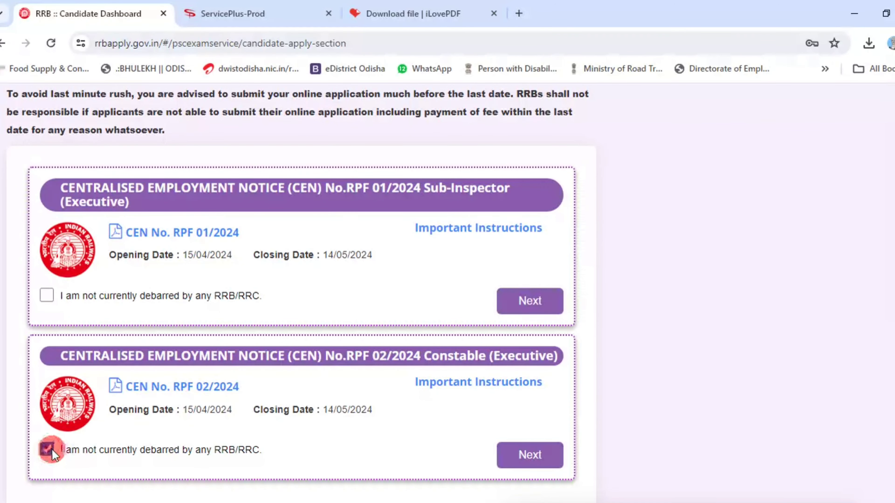
click(536, 456)
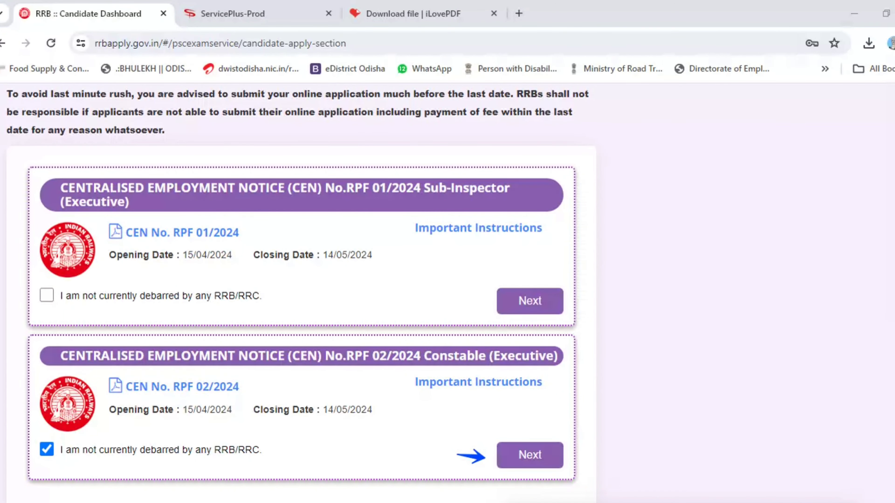
click(543, 455)
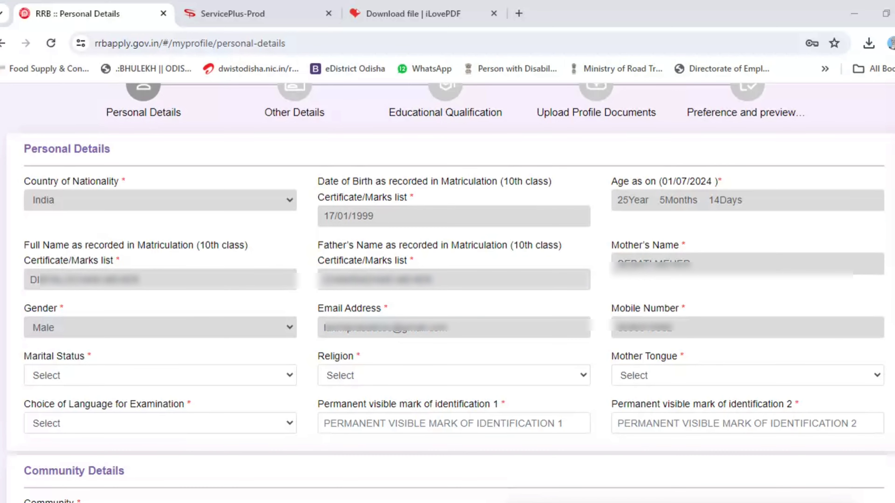
- Set marital status Married, religion Hindu and mother tongue Odia
click(102, 414)
click(352, 379)
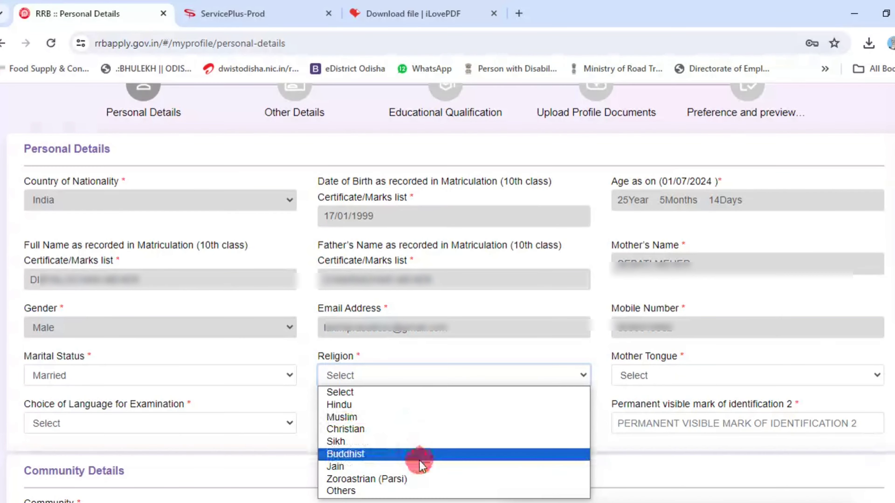
click(387, 404)
click(651, 376)
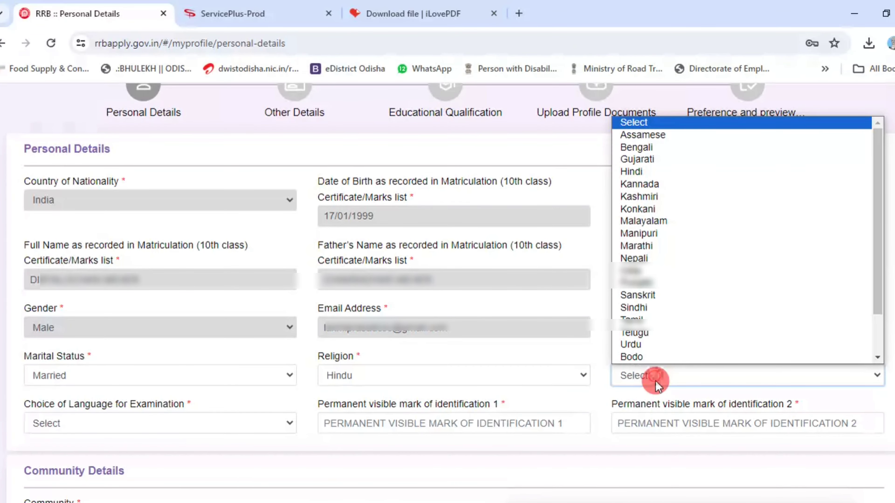
click(712, 270)
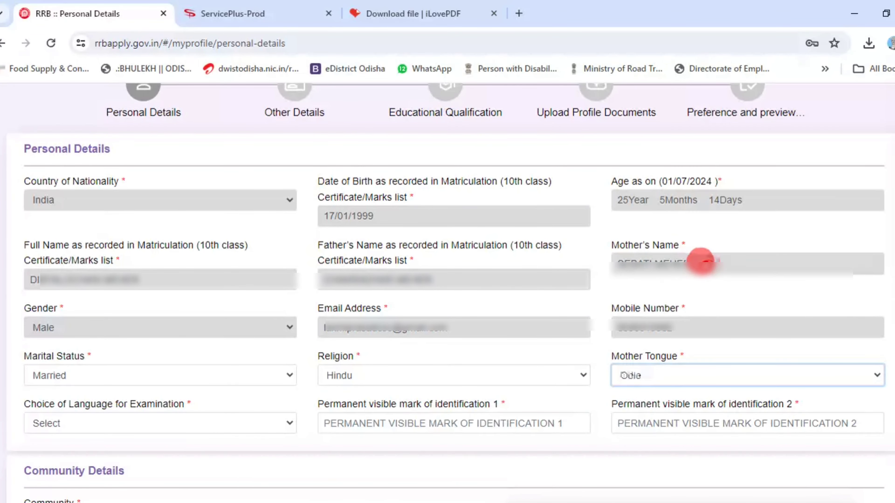
- Choose Odia as exam language and fill in both identification marks
click(184, 424)
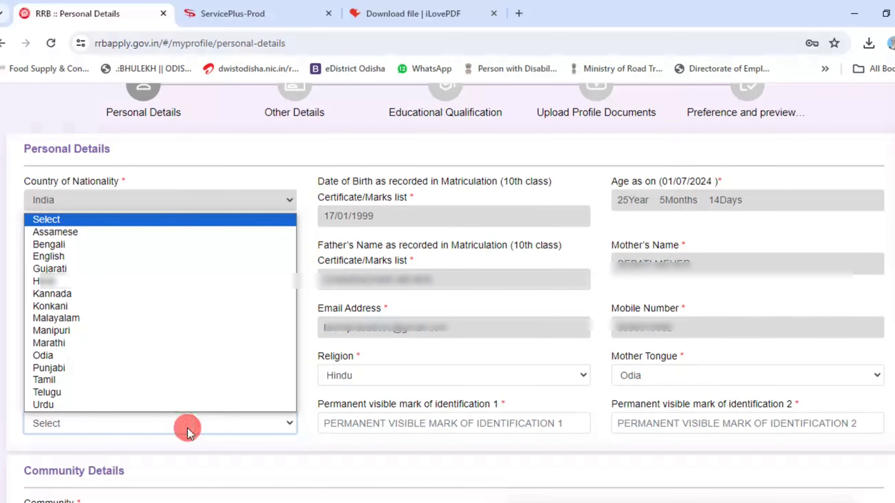
click(152, 415)
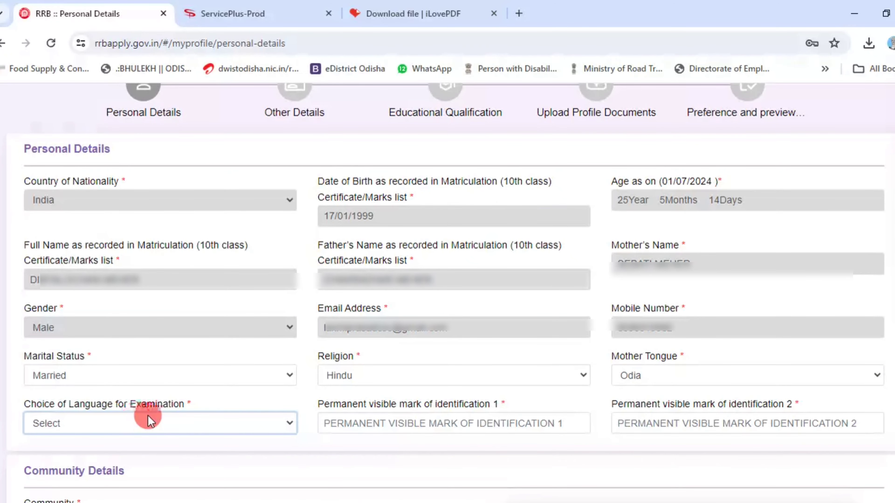
drag(21, 402, 150, 407)
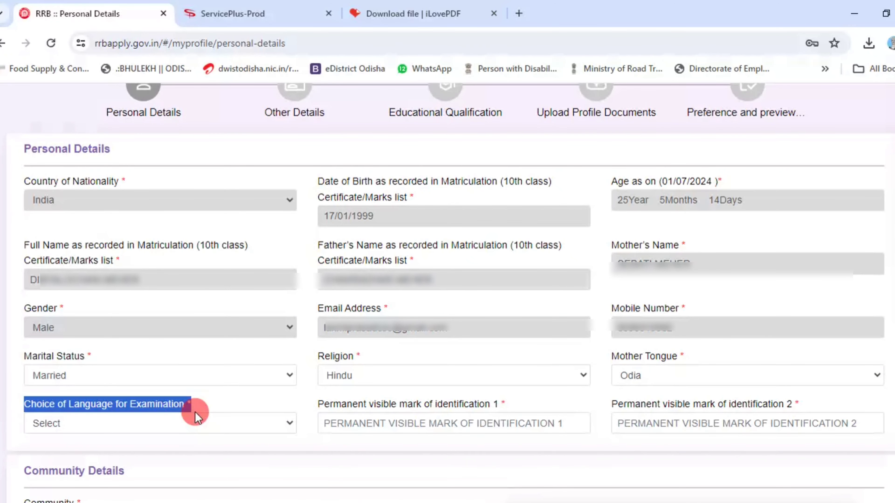
click(77, 429)
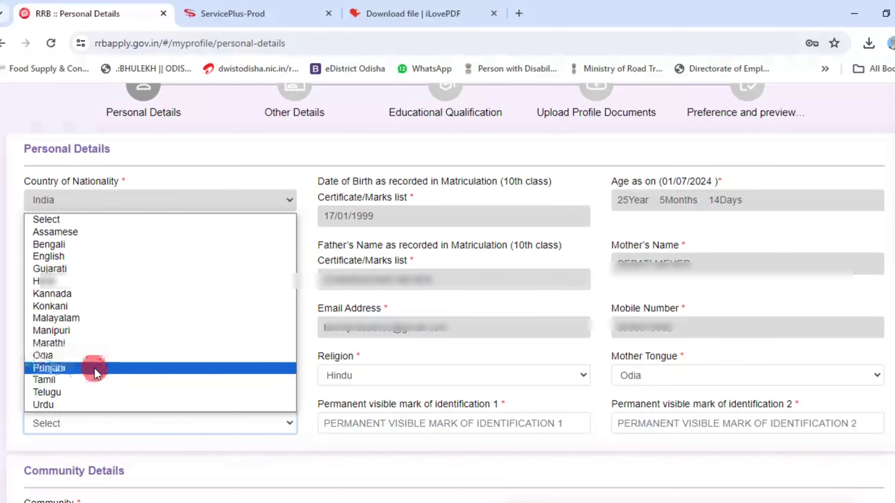
click(112, 360)
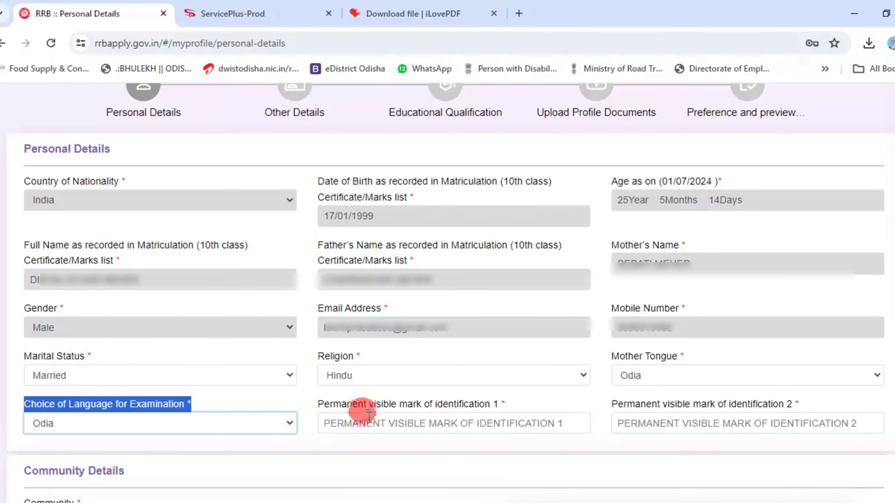
click(351, 424)
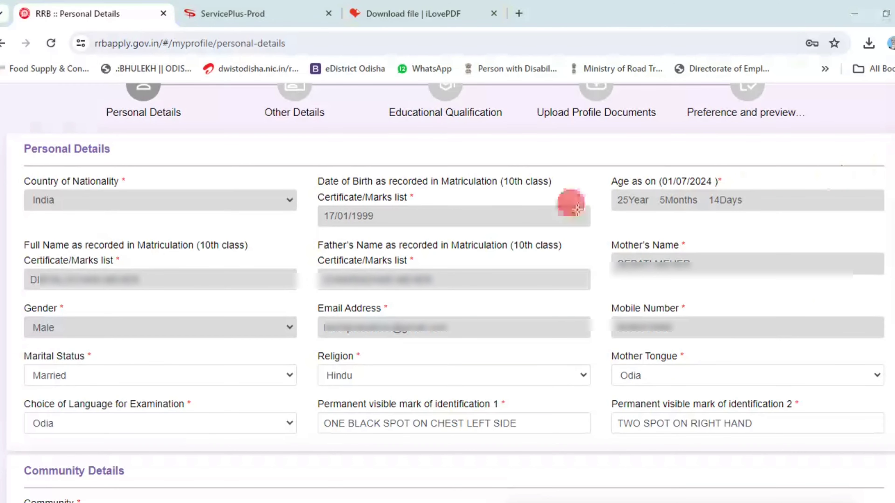
drag(21, 456, 176, 496)
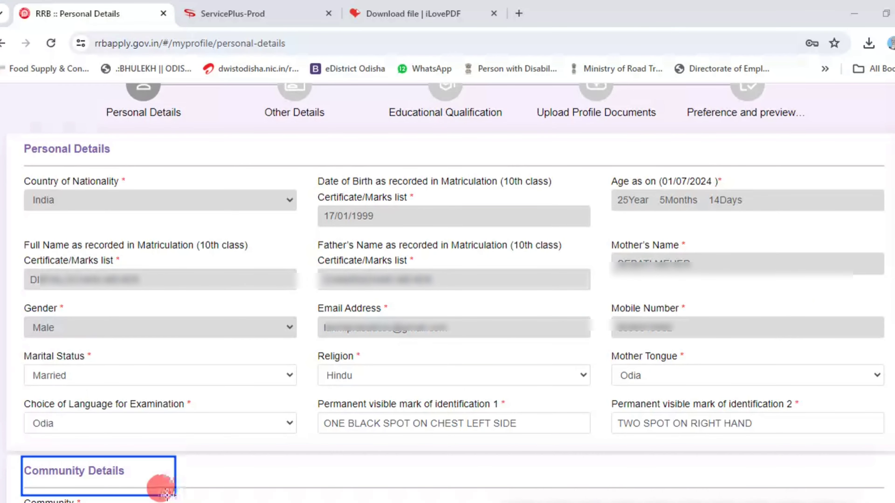
- Set community SC with certificate issued by Tehsildar-rank Revenue Officers in ODISHA
scroll(855, 274, down, 10)
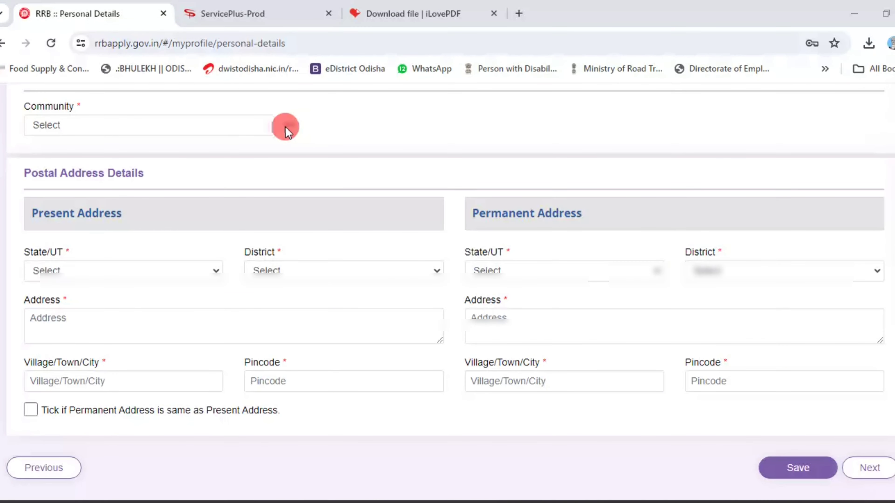
click(287, 127)
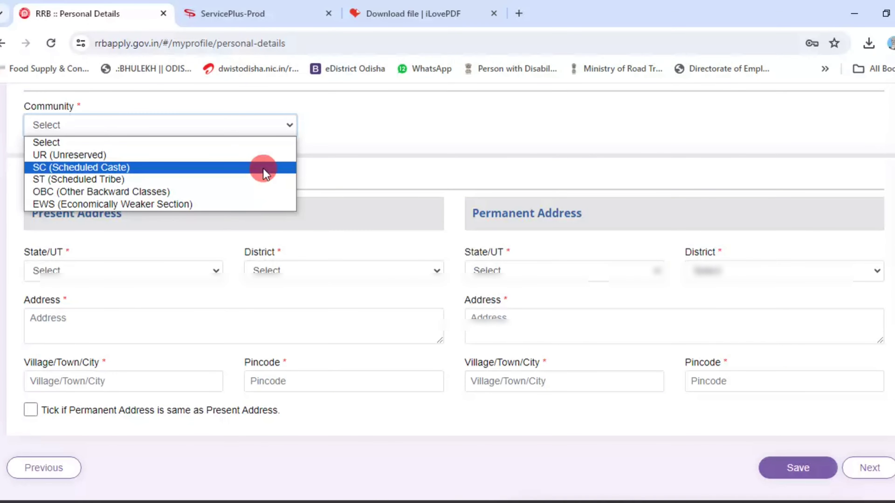
click(216, 168)
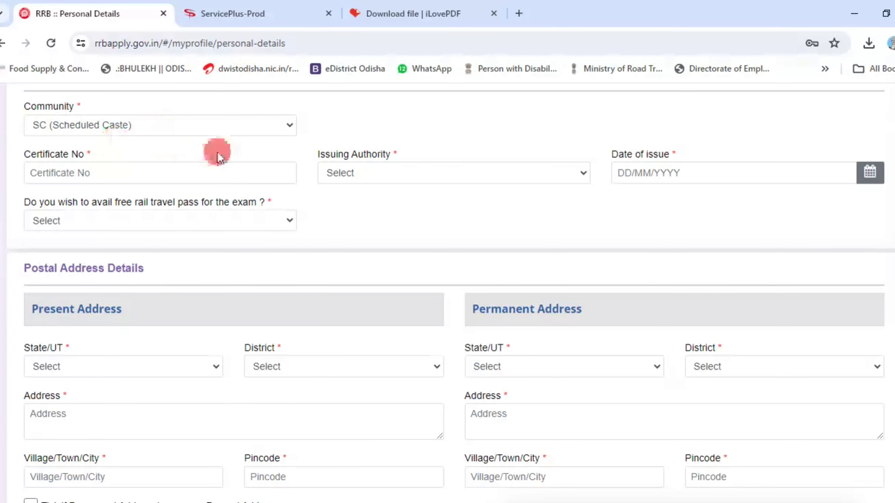
click(151, 175)
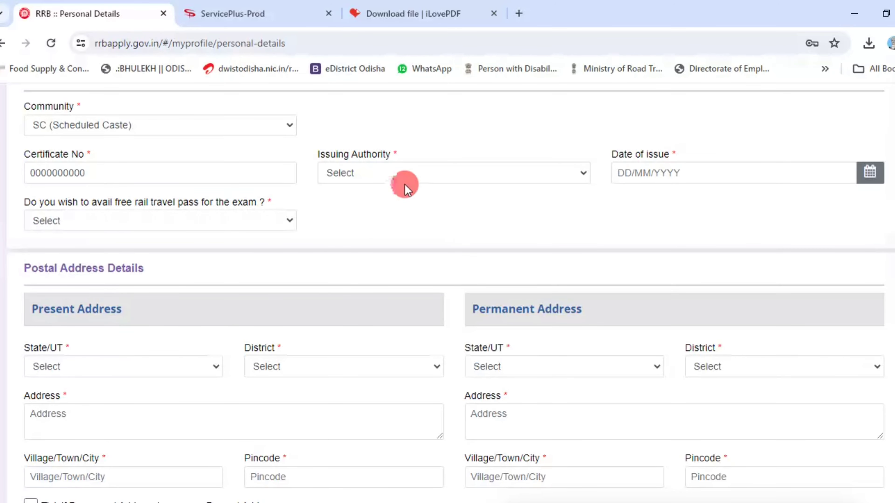
click(407, 178)
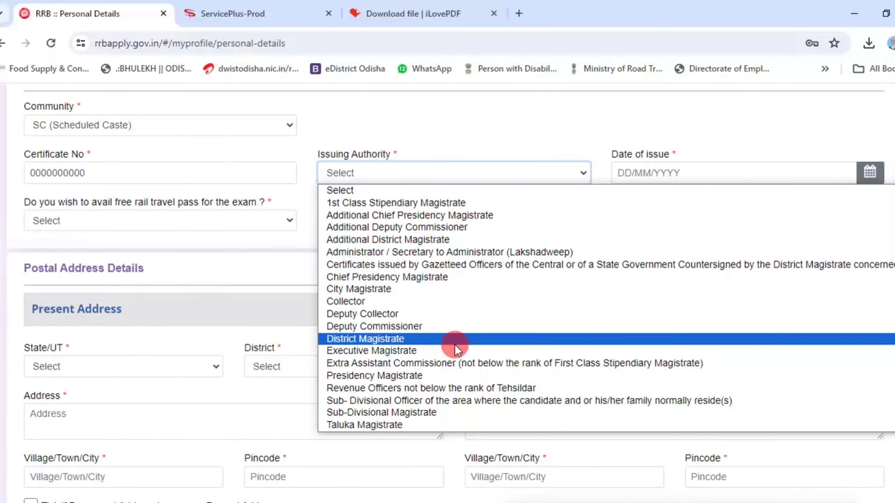
click(470, 388)
click(690, 175)
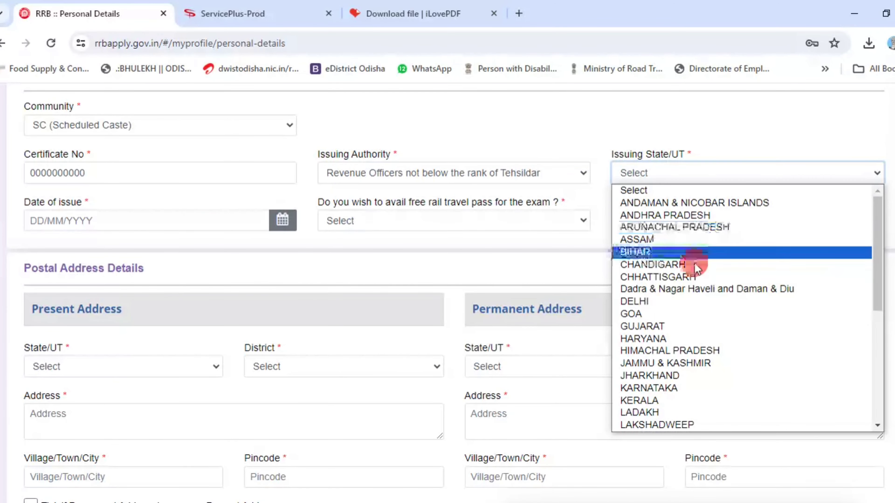
scroll(694, 262, down, 5)
click(693, 279)
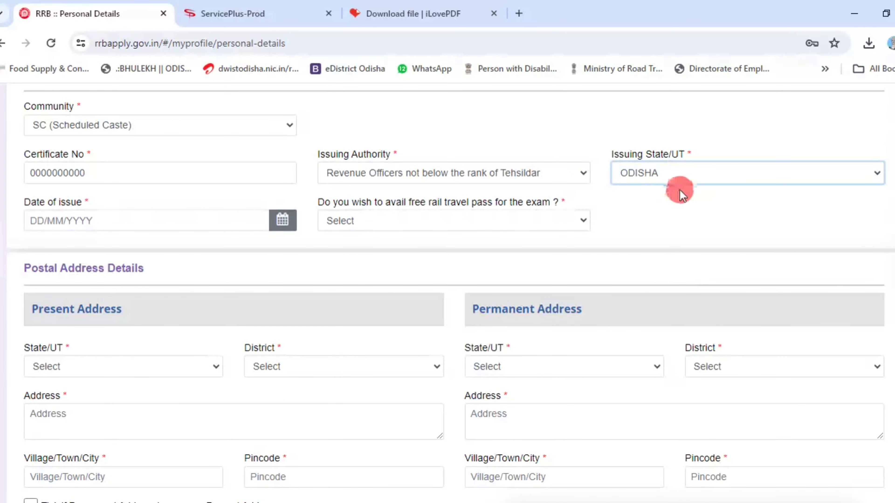
- Set issue date 18/04/2024, rail pass Yes with nearest station 'Fwsff', and begin the certificate upload
click(226, 234)
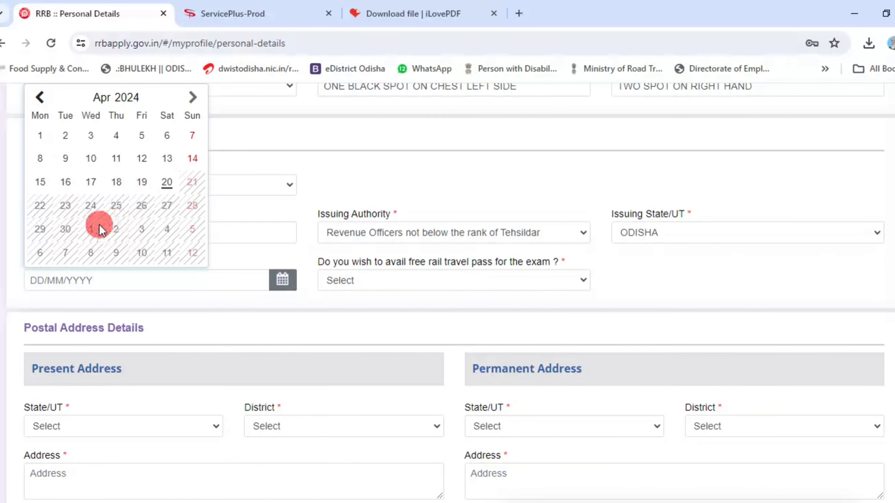
click(115, 180)
click(329, 281)
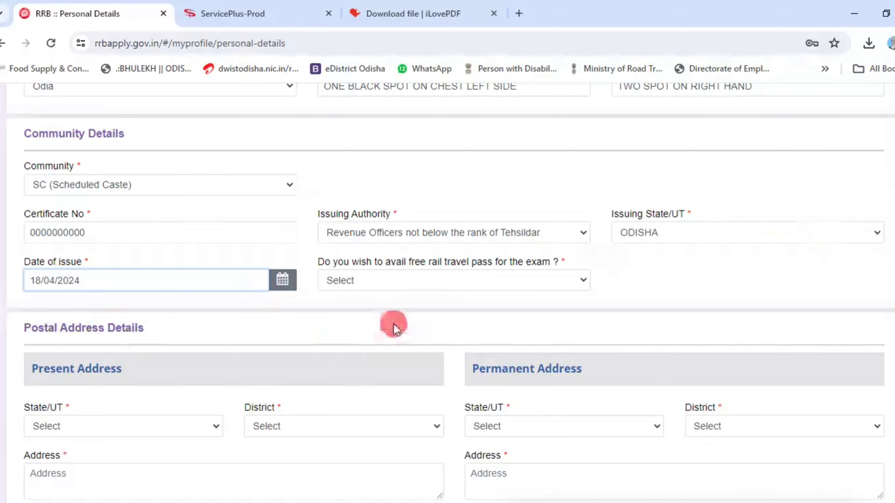
click(384, 286)
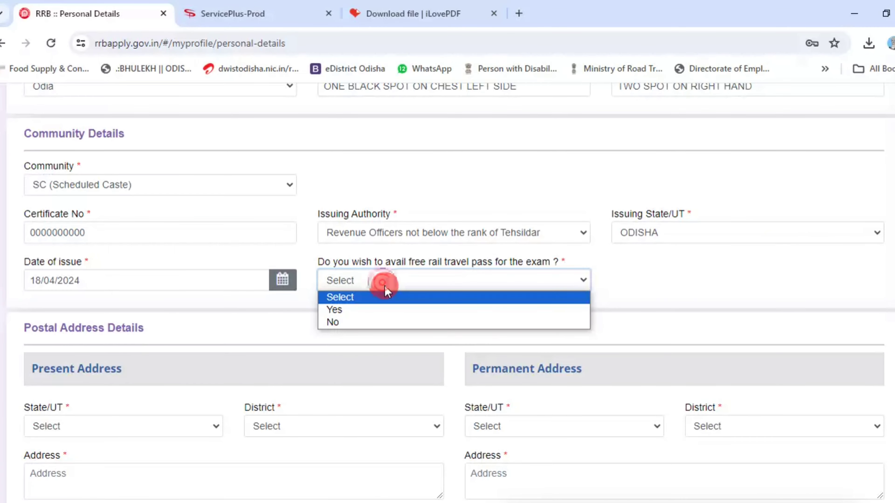
click(394, 310)
click(651, 281)
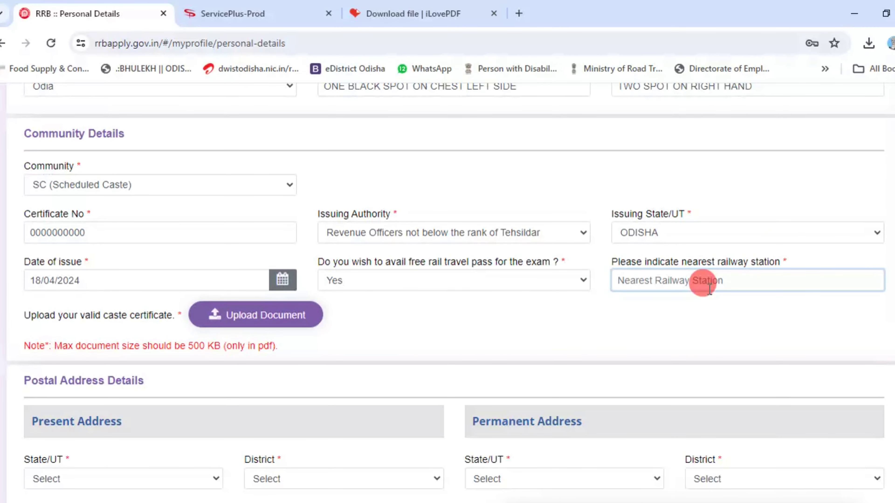
text(Fwsff)
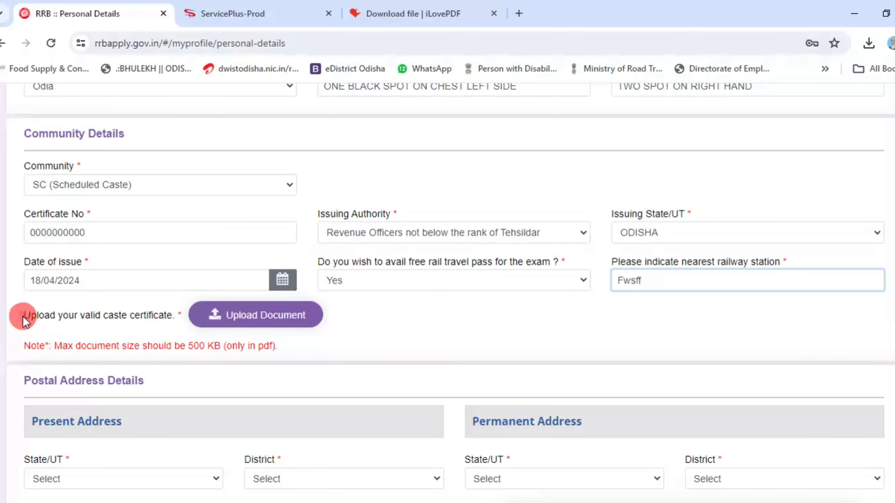
drag(19, 314, 177, 317)
click(261, 315)
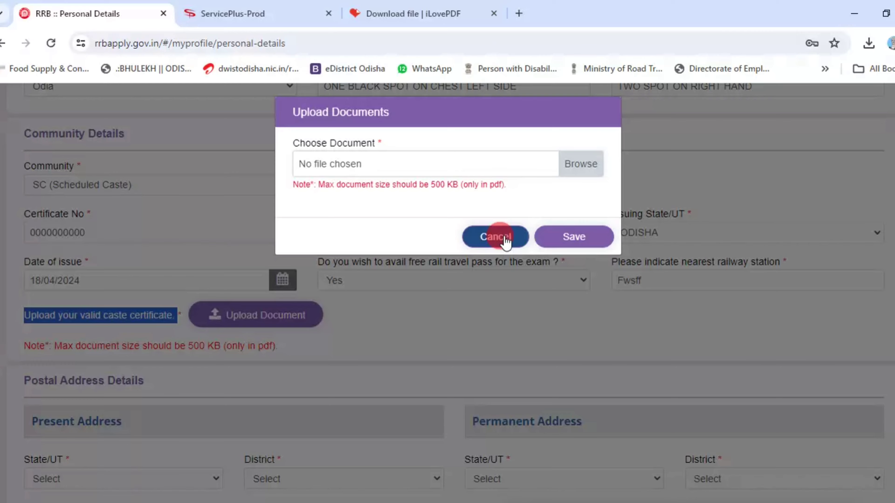
- Choose the caste certificate PDF and save it in the Upload Documents dialog
click(572, 168)
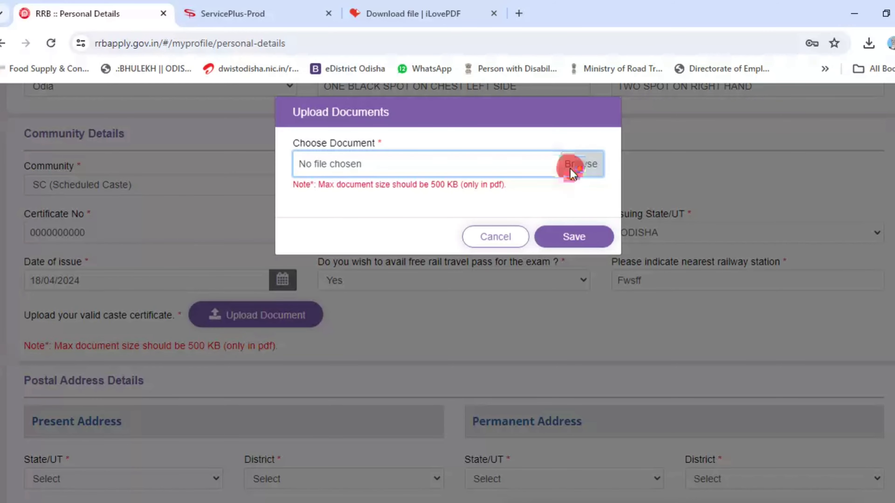
click(572, 236)
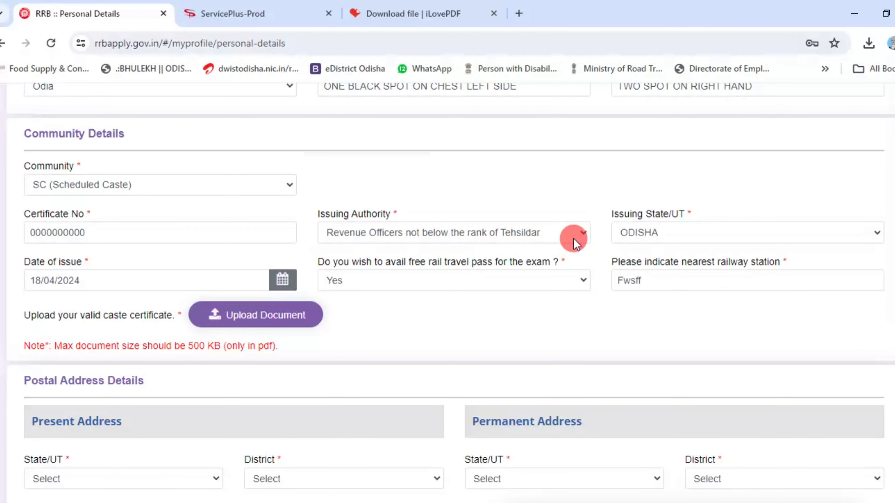
- Fill the present address, village/town/city and pincode, and mark the permanent address as the same
scroll(434, 335, down, 5)
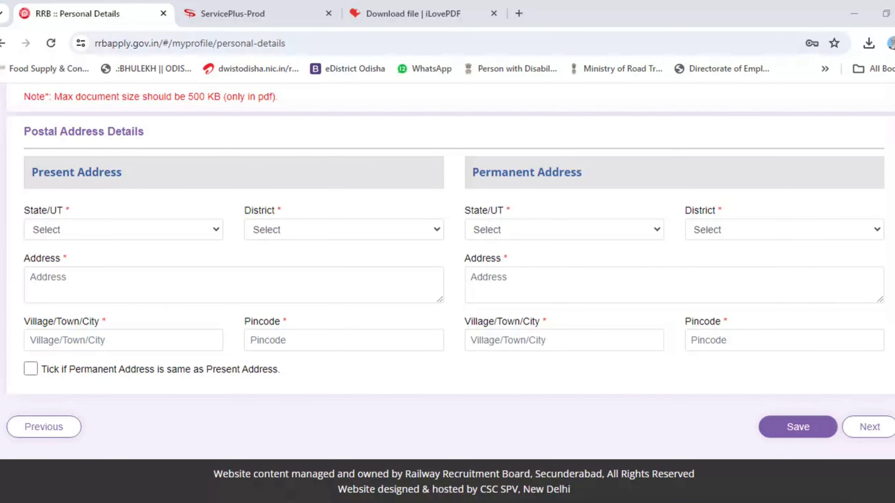
click(204, 277)
text(XXXXXXXXXXXX)
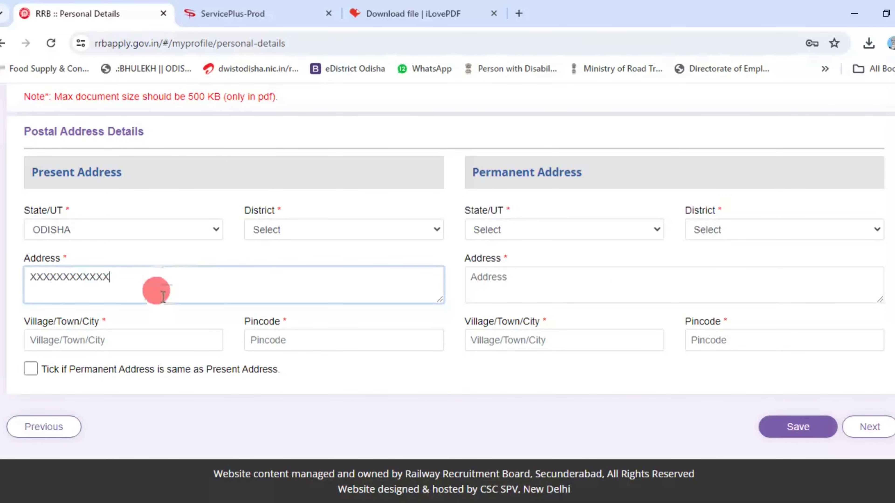
click(186, 339)
text(X)
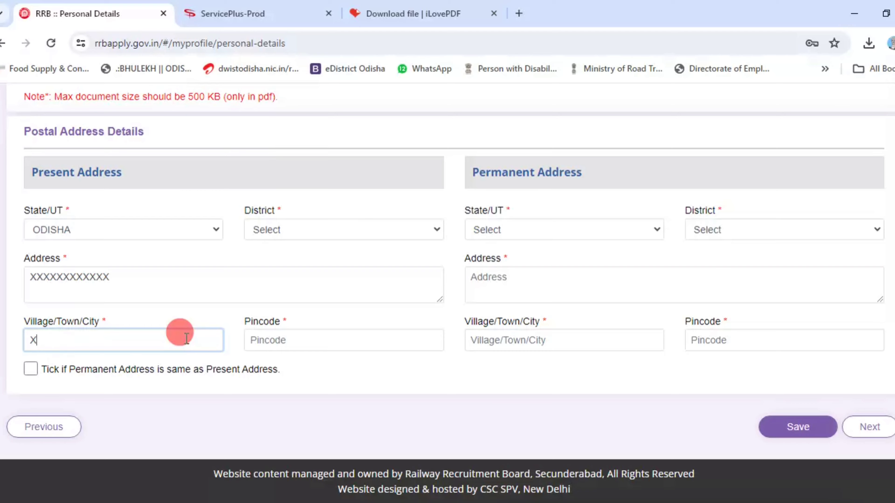
text(XXXXXXXX)
click(353, 340)
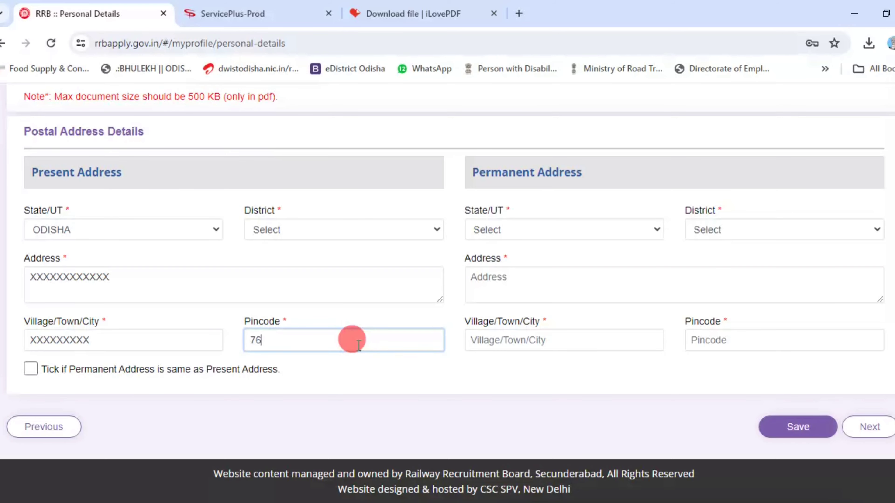
double_click(307, 388)
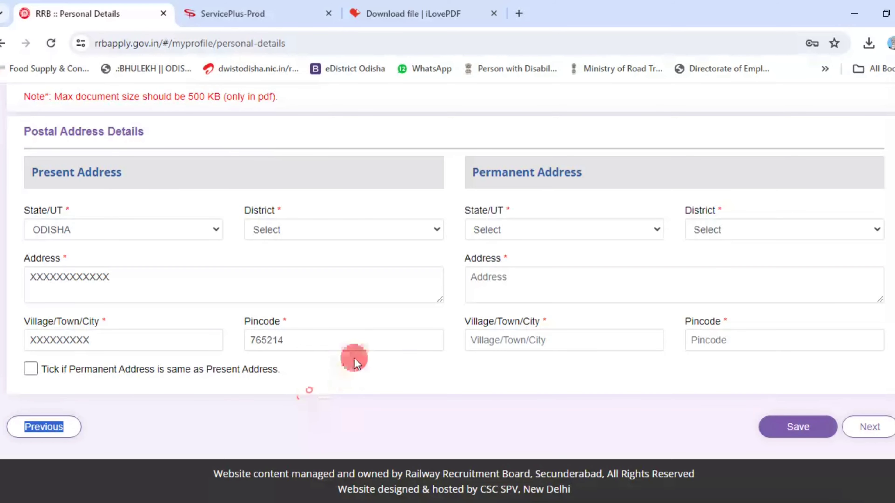
click(32, 369)
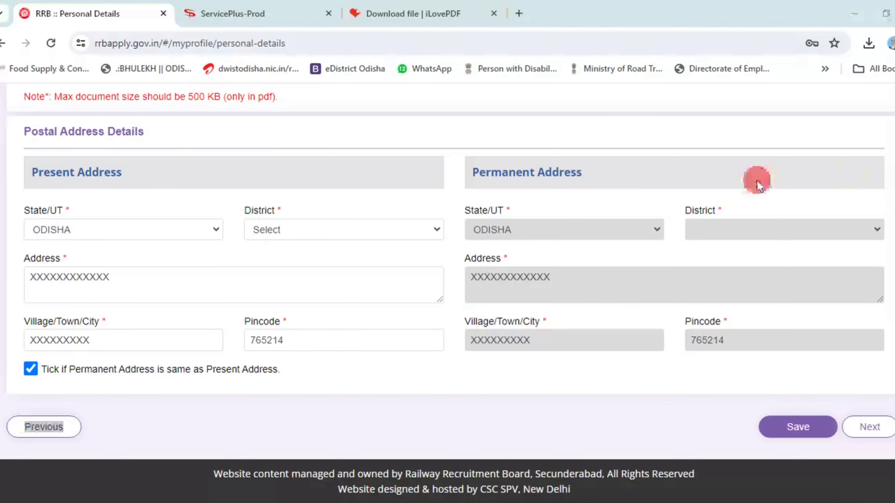
- Save the Personal Details, including the postal address
drag(462, 152, 856, 370)
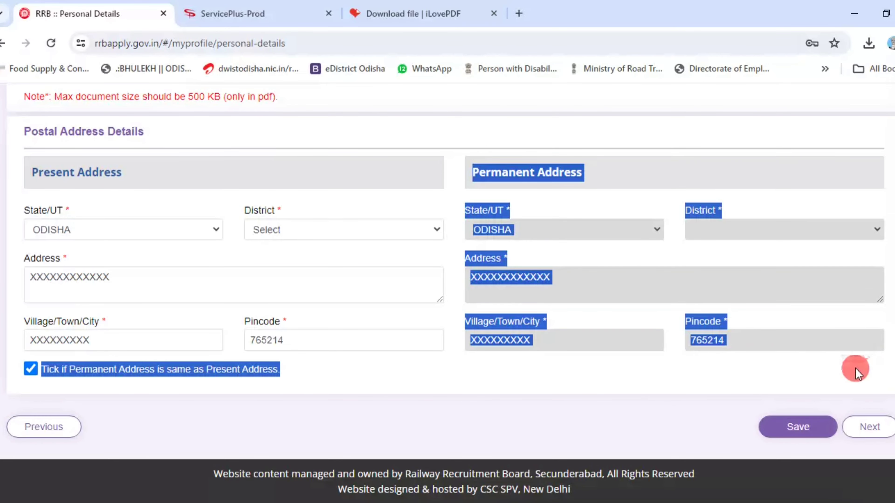
click(845, 373)
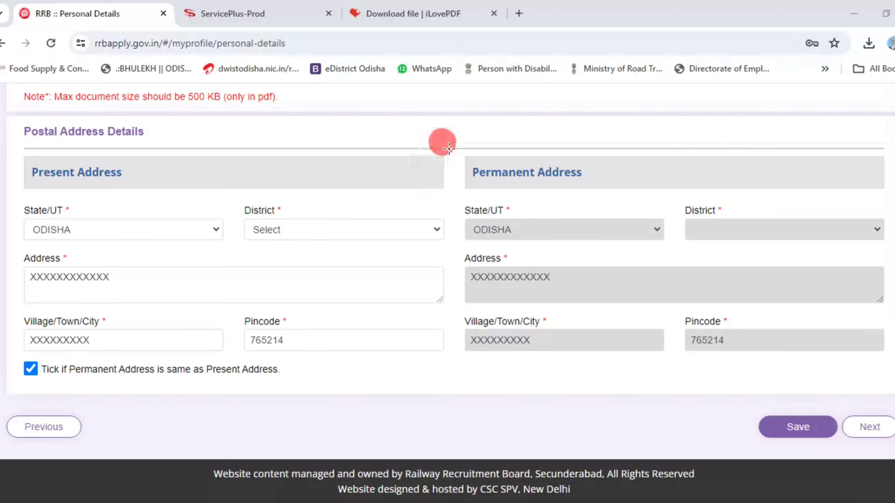
drag(456, 147, 892, 362)
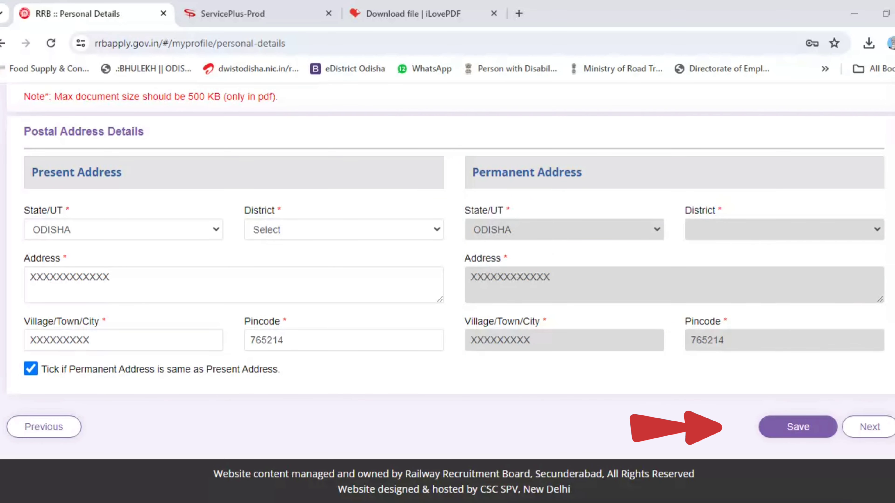
click(832, 436)
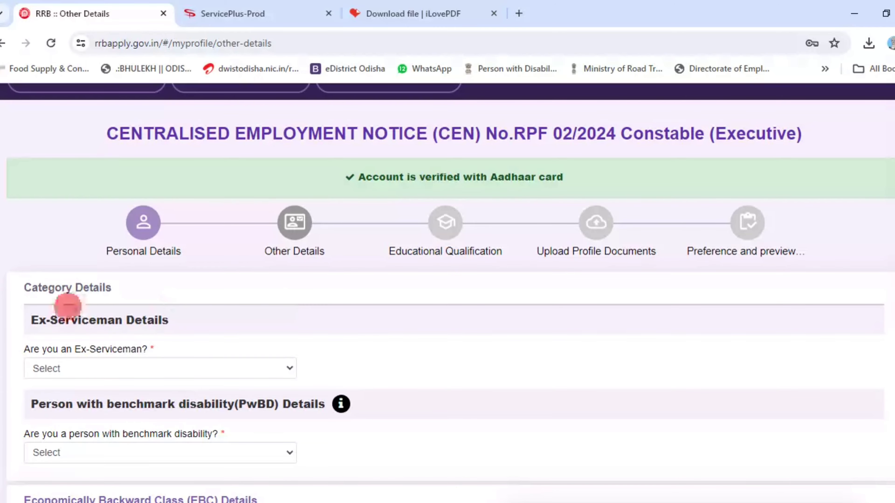
- Answer No to 'Are you an Ex-Serviceman?'
scroll(254, 322, down, 2)
scroll(248, 328, up, 2)
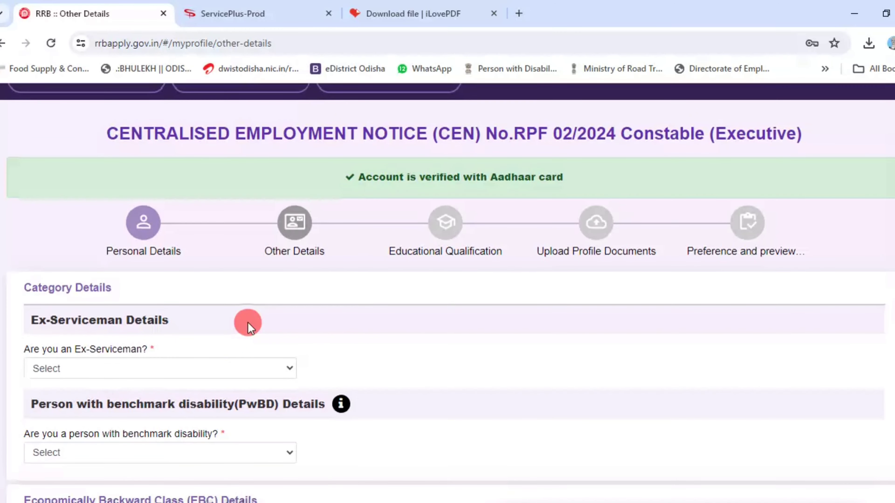
scroll(248, 322, down, 2)
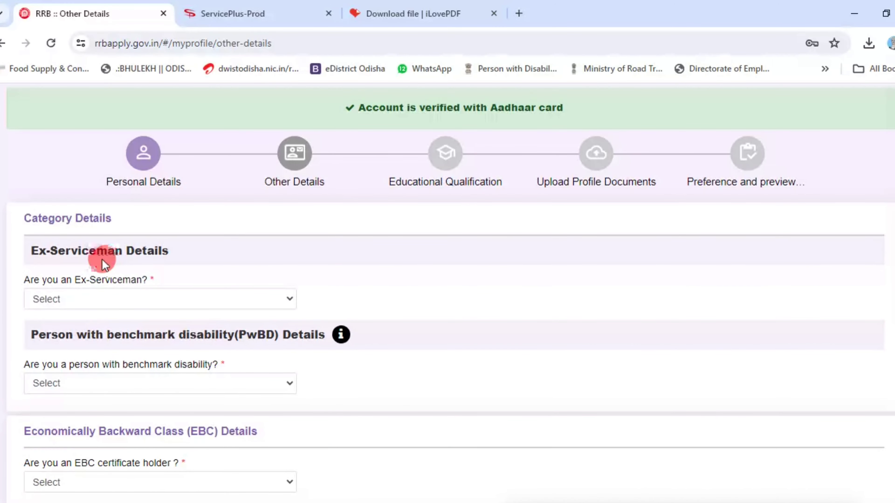
click(146, 298)
click(145, 328)
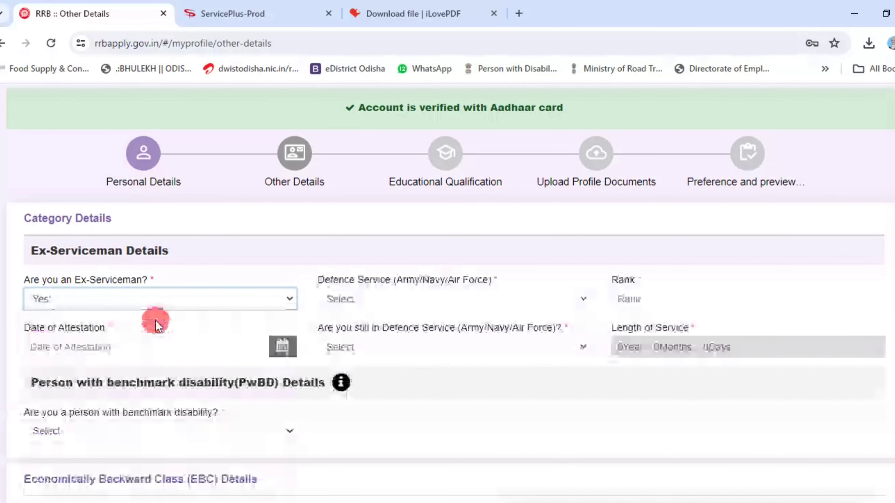
click(394, 298)
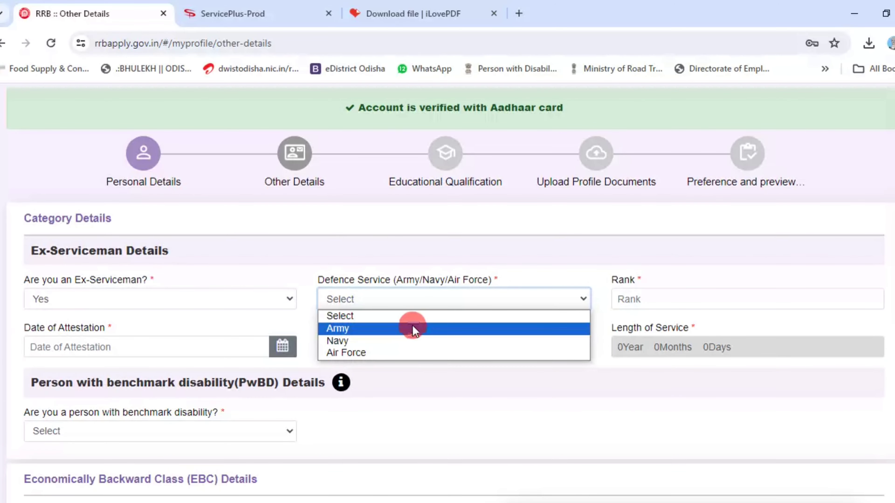
click(432, 302)
click(222, 301)
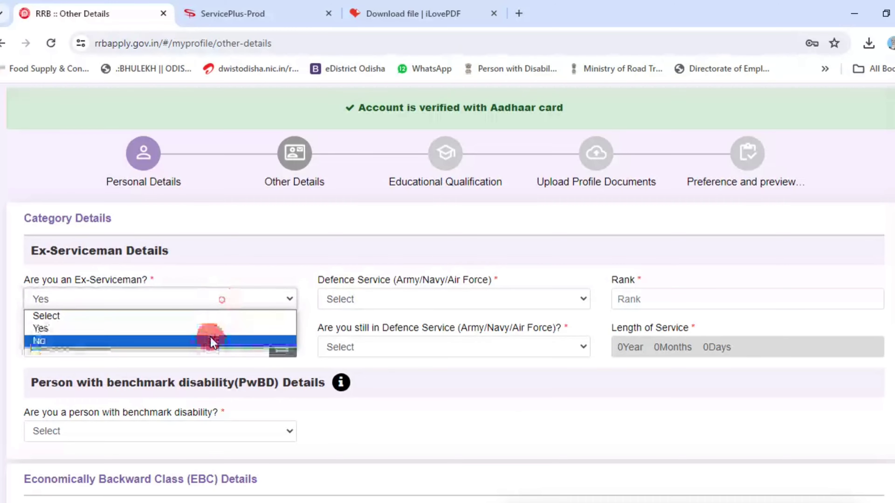
click(210, 337)
- Set the benchmark disability (PwBD) answer to No after dismissing the ineligibility notice
scroll(189, 312, down, 2)
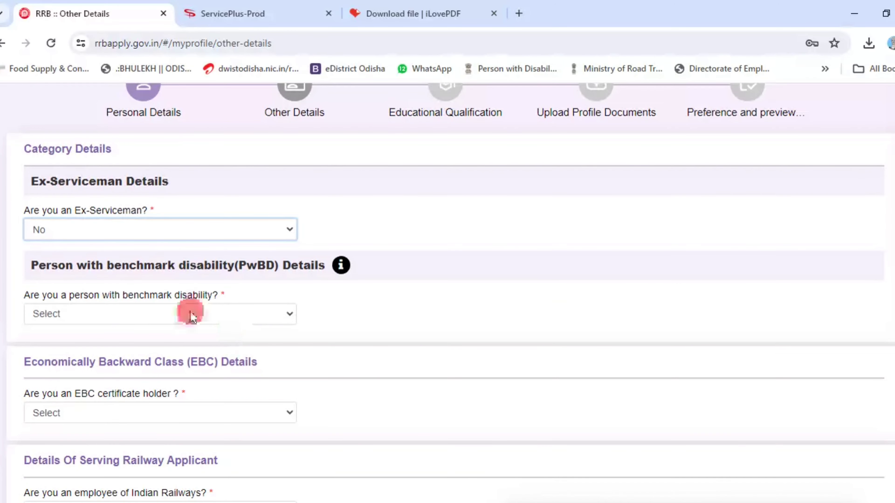
click(176, 312)
click(174, 341)
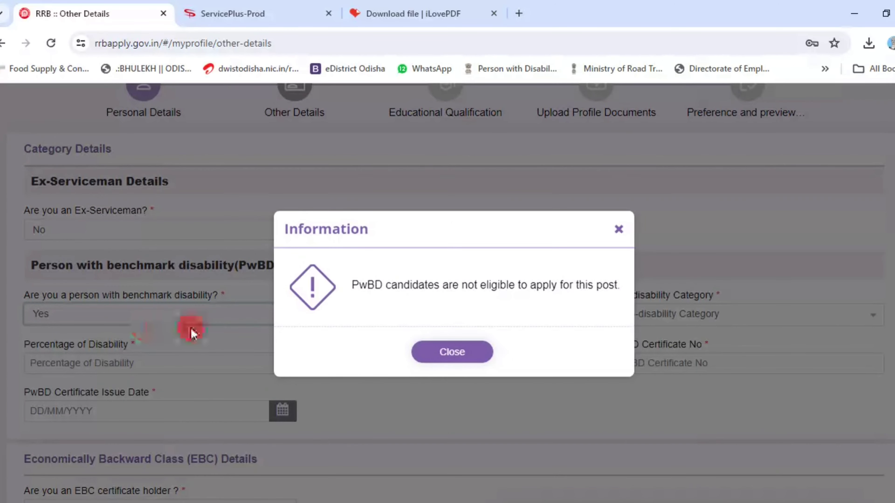
click(442, 360)
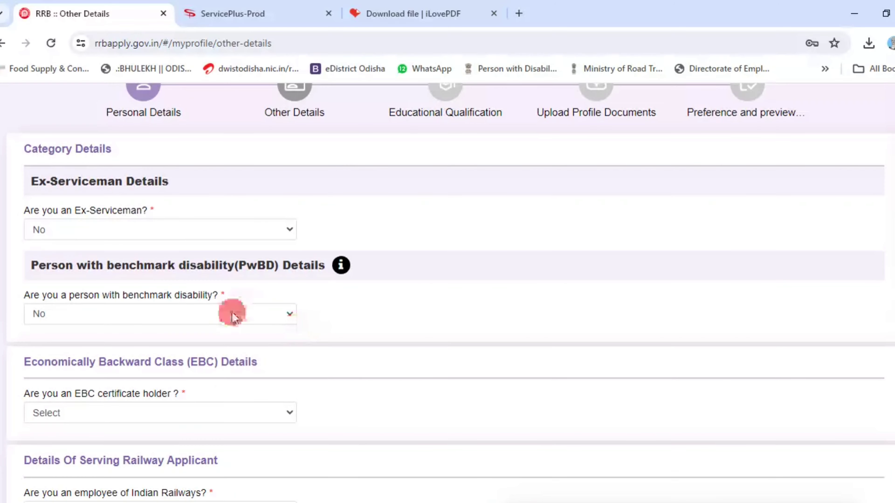
click(223, 311)
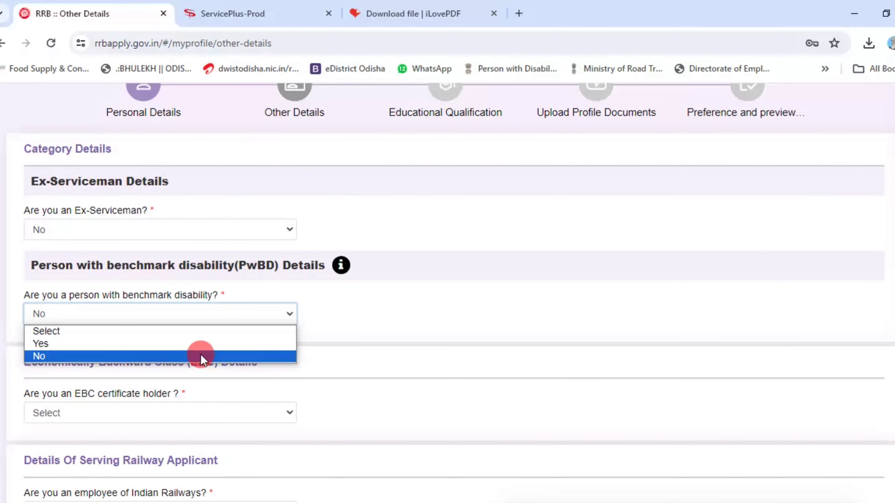
click(201, 356)
- Answer No to the EBC certificate holder question
scroll(161, 304, down, 3)
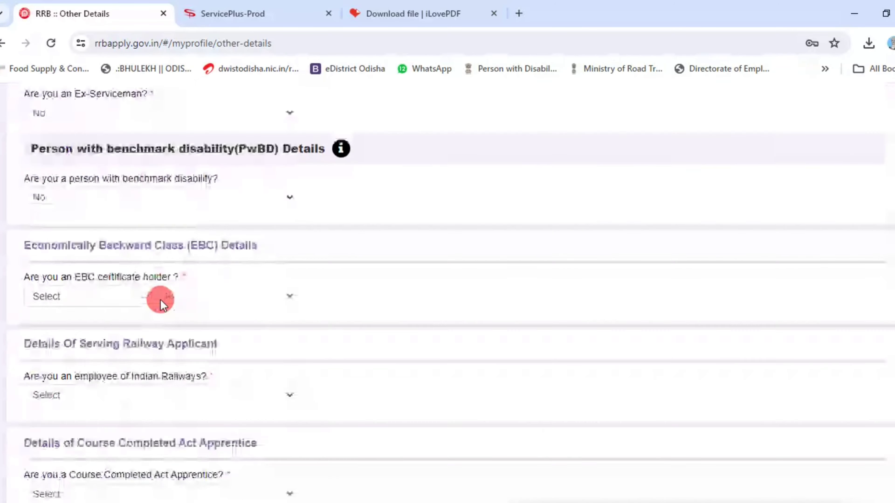
scroll(160, 304, down, 2)
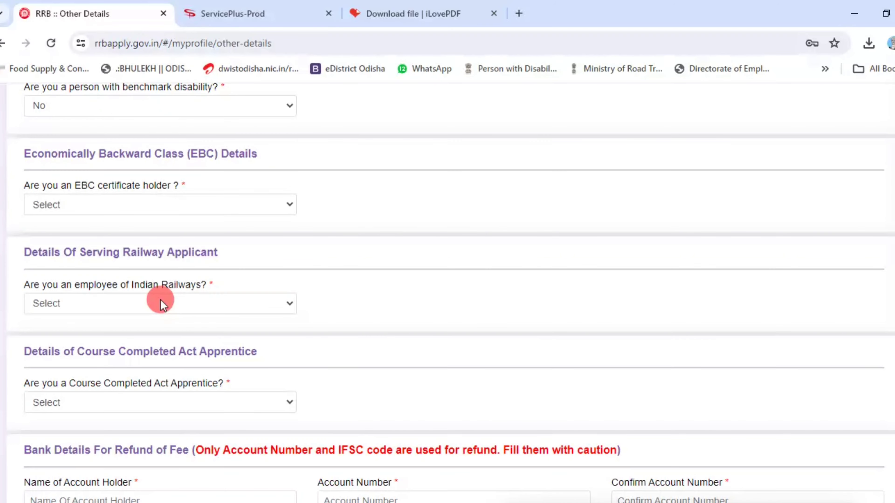
click(148, 211)
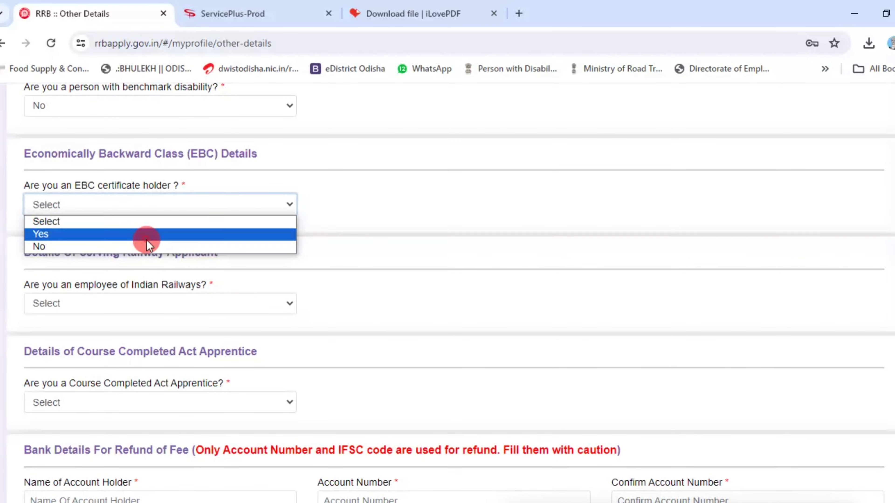
click(146, 234)
click(395, 412)
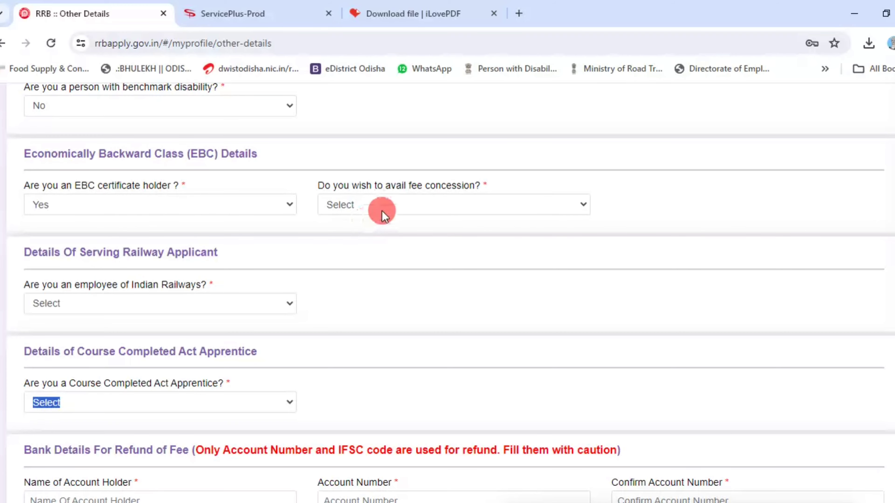
click(386, 207)
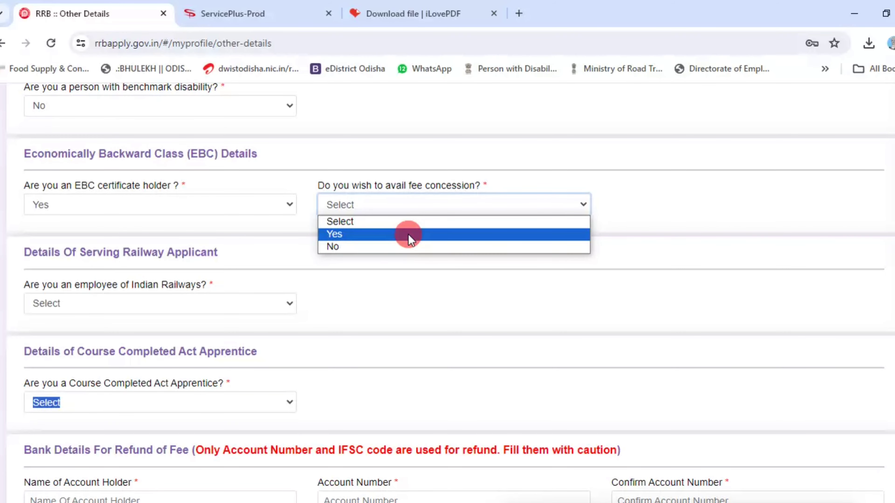
click(206, 206)
click(211, 246)
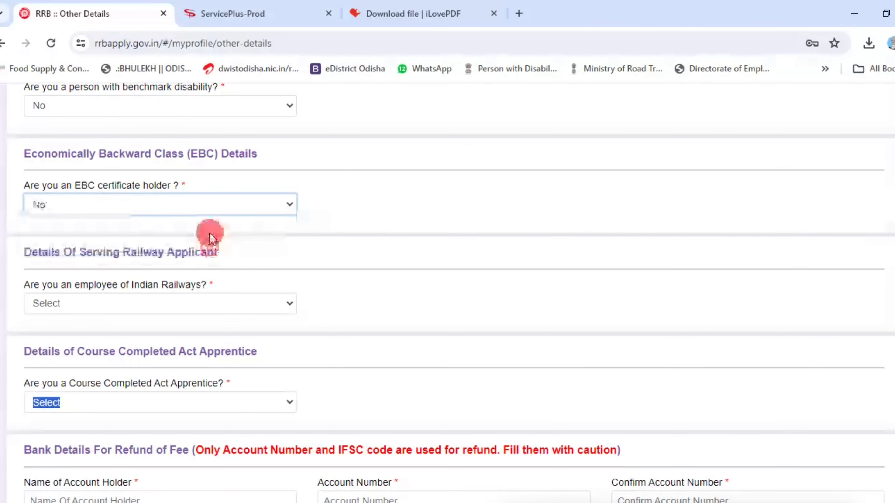
- Set Indian Railways employee to No, current department to Not Applicable, and Act Apprentice to No
scroll(159, 220, down, 2)
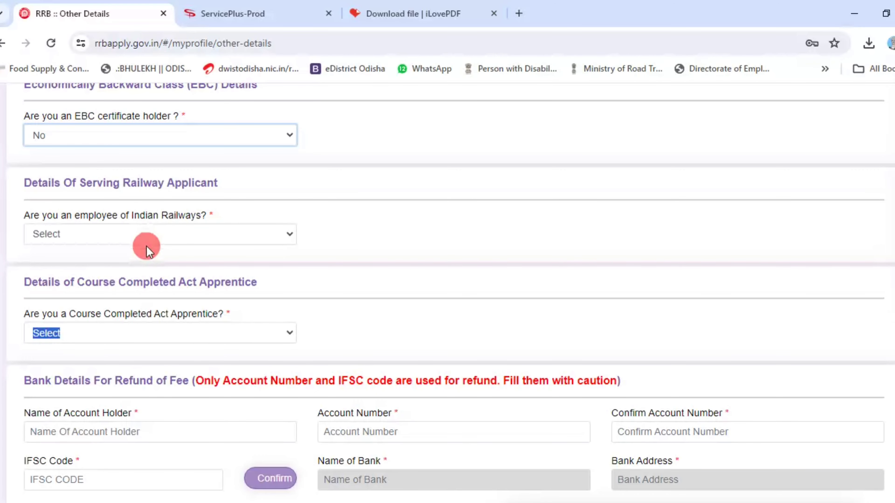
click(154, 235)
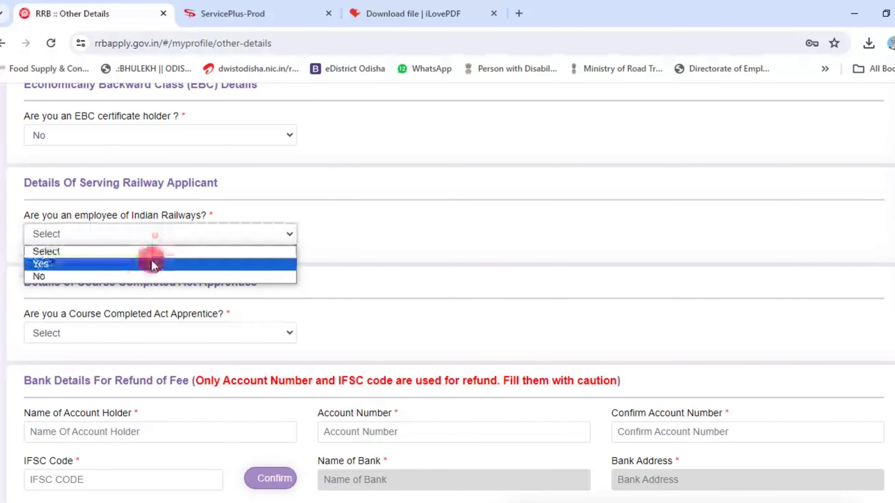
click(147, 276)
scroll(143, 246, down, 4)
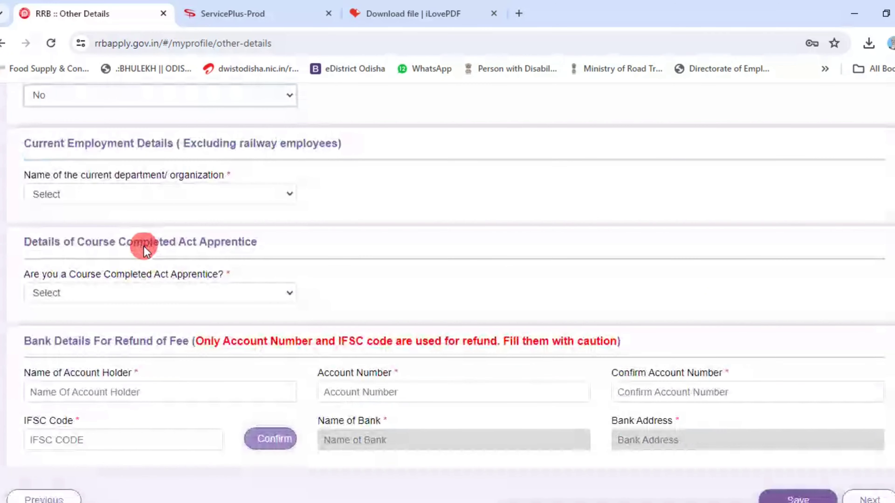
scroll(110, 195, down, 2)
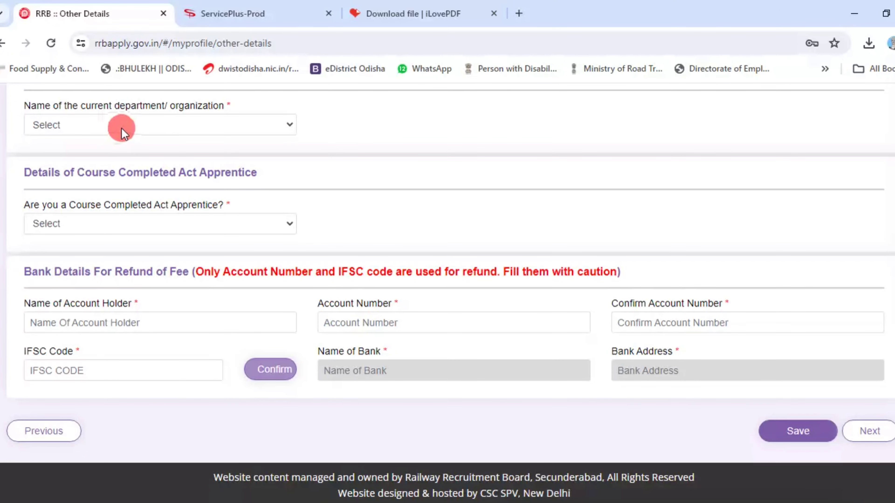
click(172, 124)
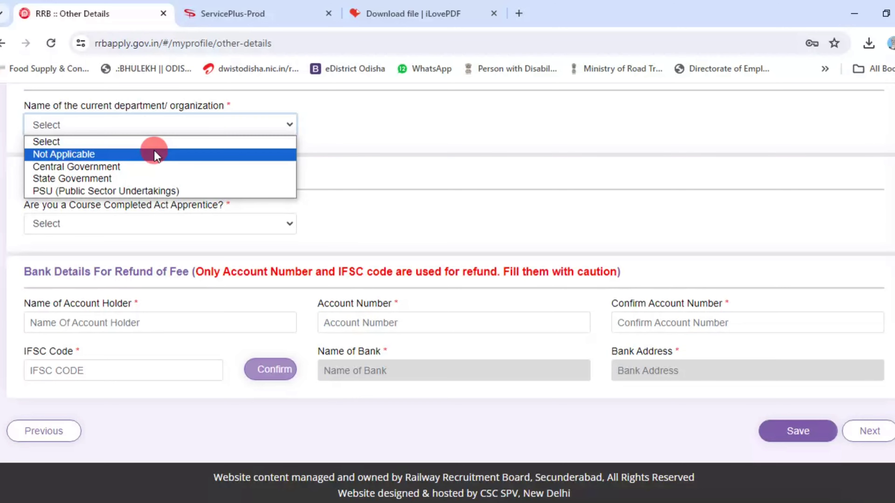
click(172, 157)
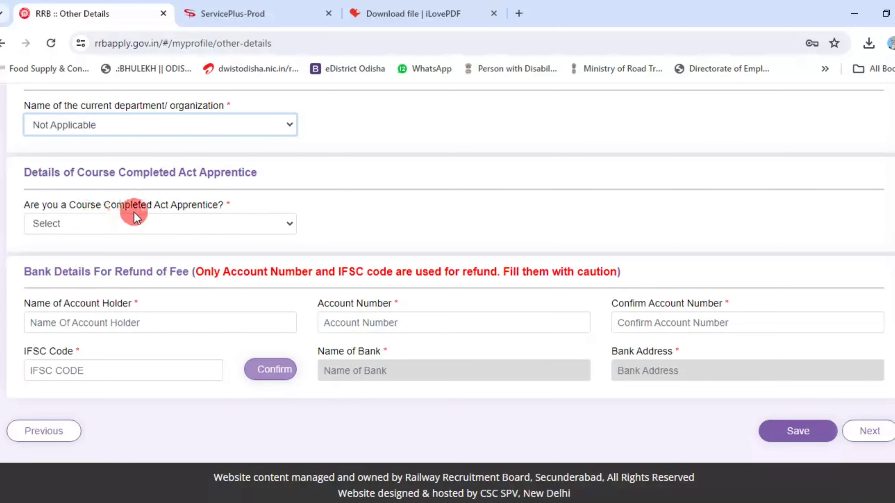
click(202, 229)
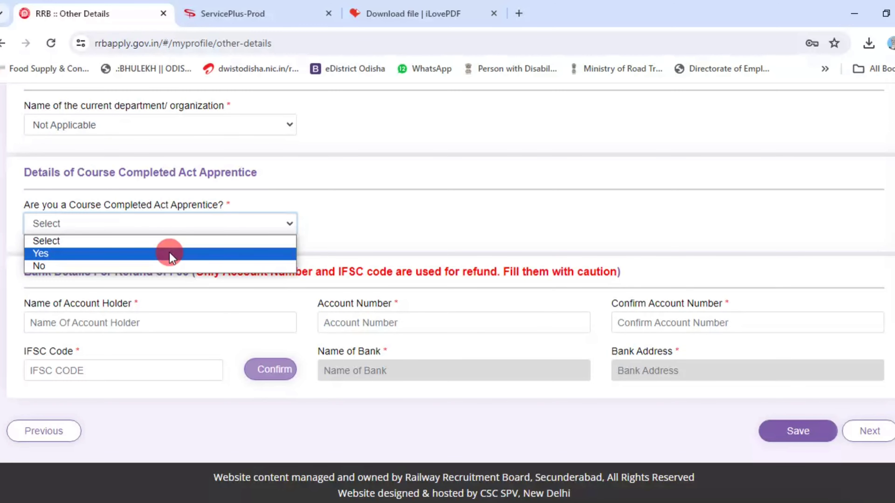
click(159, 266)
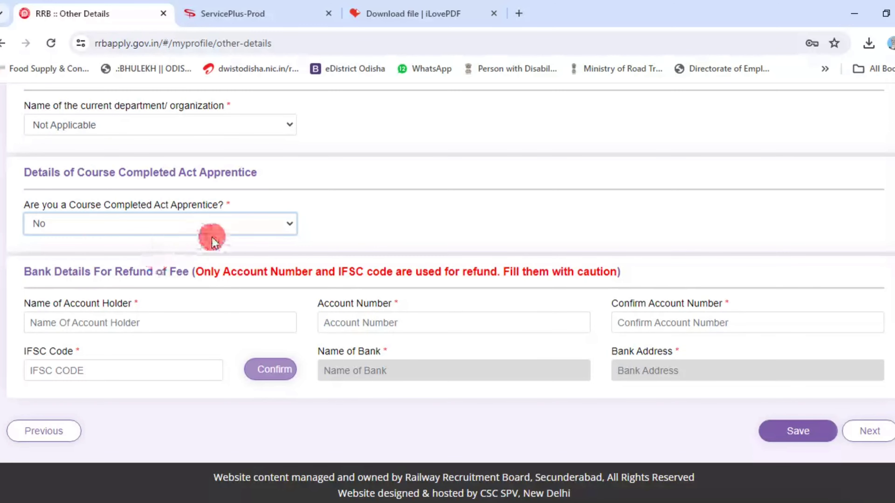
click(185, 318)
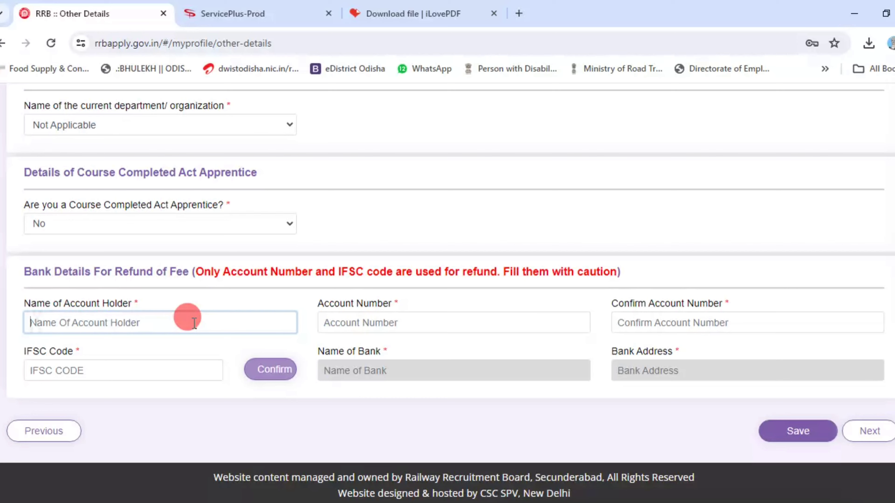
- Enter the refund account holder's name, the account number and its confirmation
text(XXXXXXXXXXXXXXXXXXXXX)
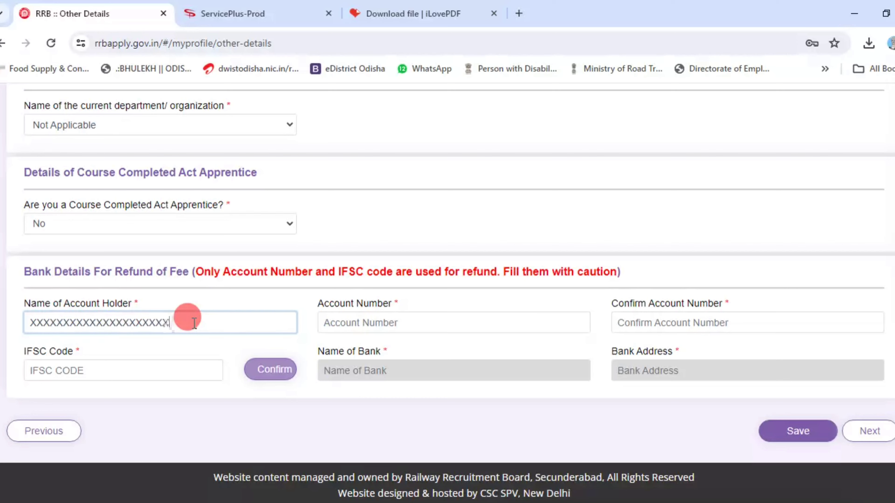
click(424, 323)
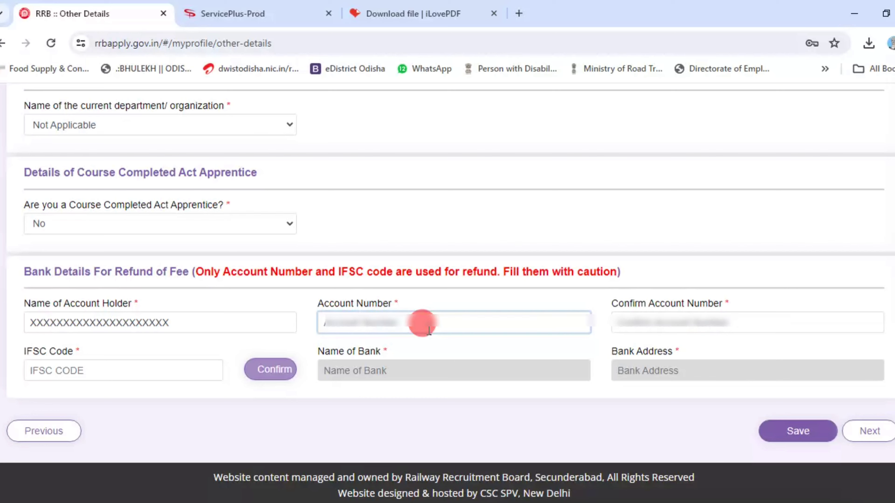
text(444444)
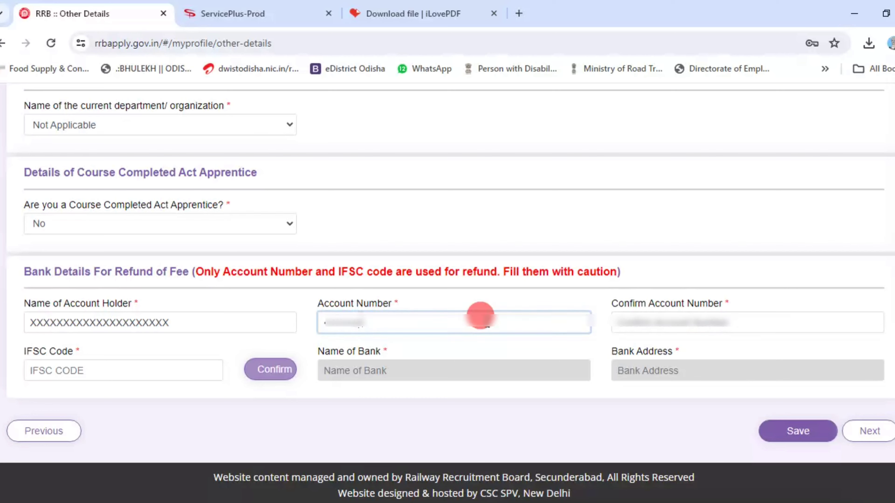
text(4)
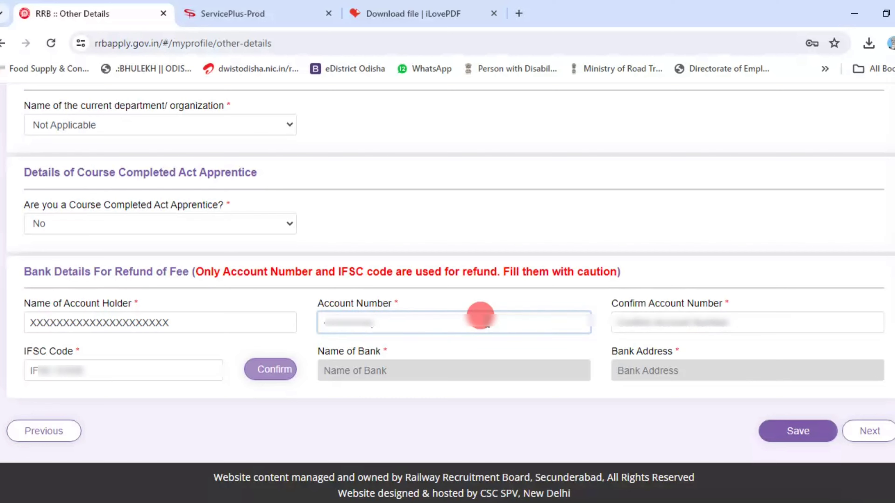
click(735, 320)
key(ctrl+v)
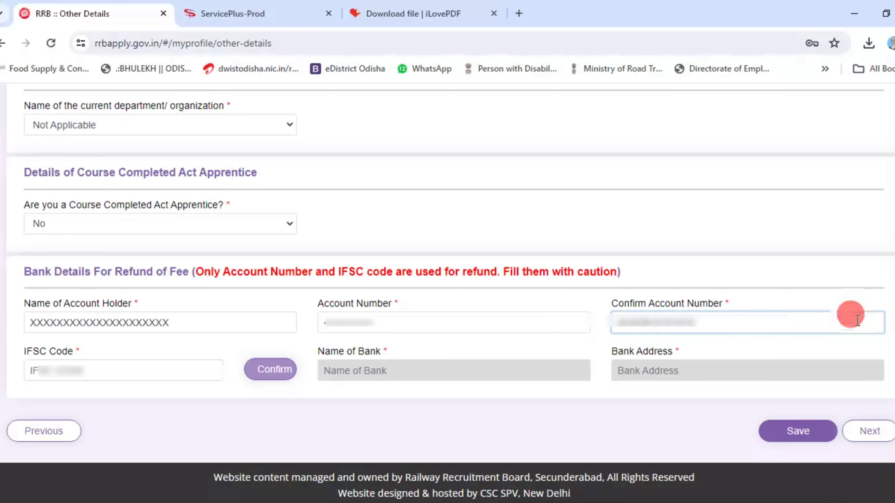
click(196, 373)
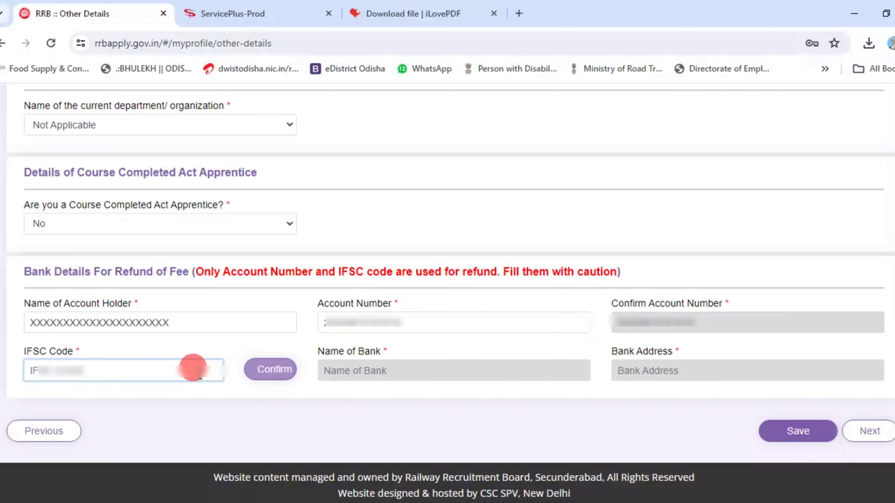